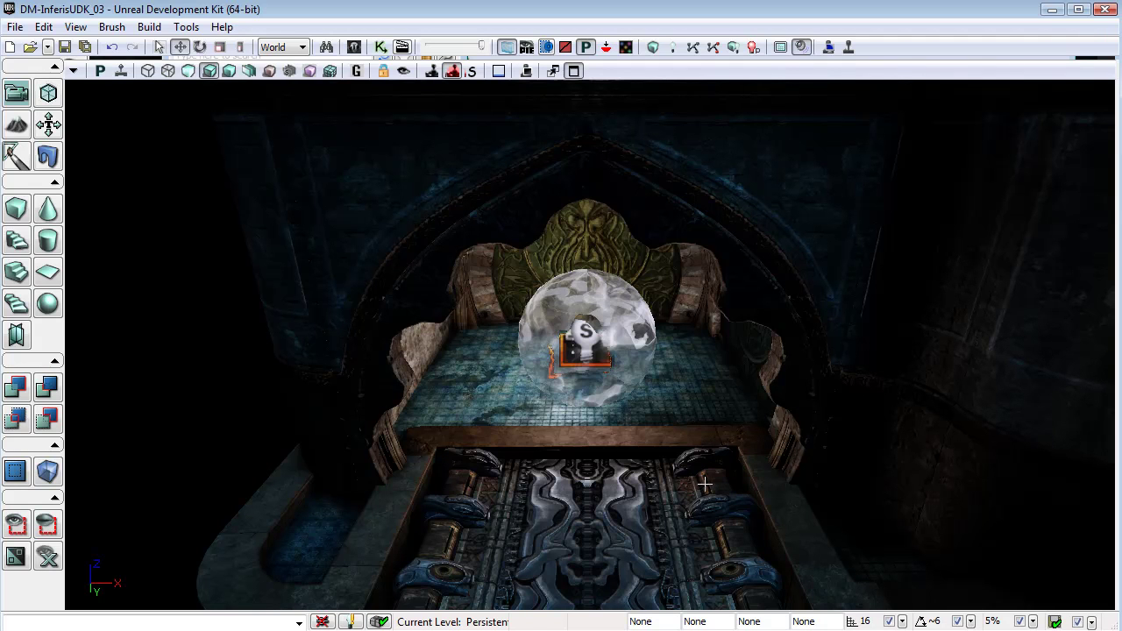
Step: Examine the alcove with the white sphere, the side platform walkway and the purple sphere on the central platform
{"action": "right_click_drag", "start_coordinate": [740, 316], "coordinate": [876, 320]}
{"action": "right_click_drag", "start_coordinate": [578, 442], "coordinate": [673, 449]}
{"action": "right_click_drag", "start_coordinate": [758, 406], "coordinate": [561, 407]}
{"action": "left_click_drag", "start_coordinate": [579, 289], "coordinate": [548, 278]}
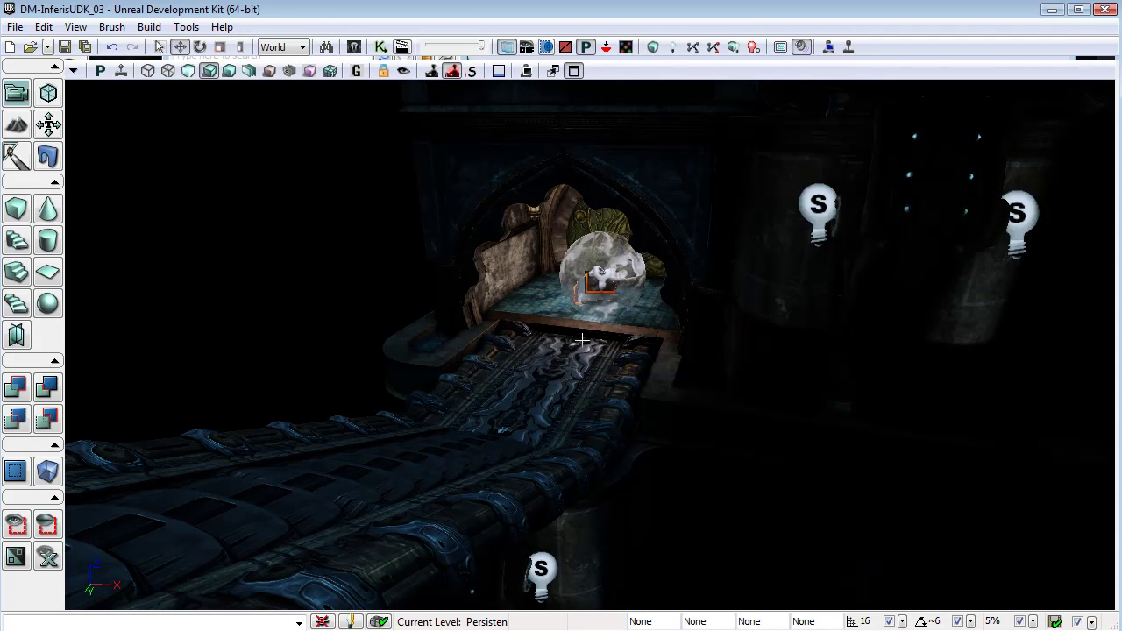
{"action": "right_click_drag", "start_coordinate": [665, 345], "coordinate": [434, 218]}
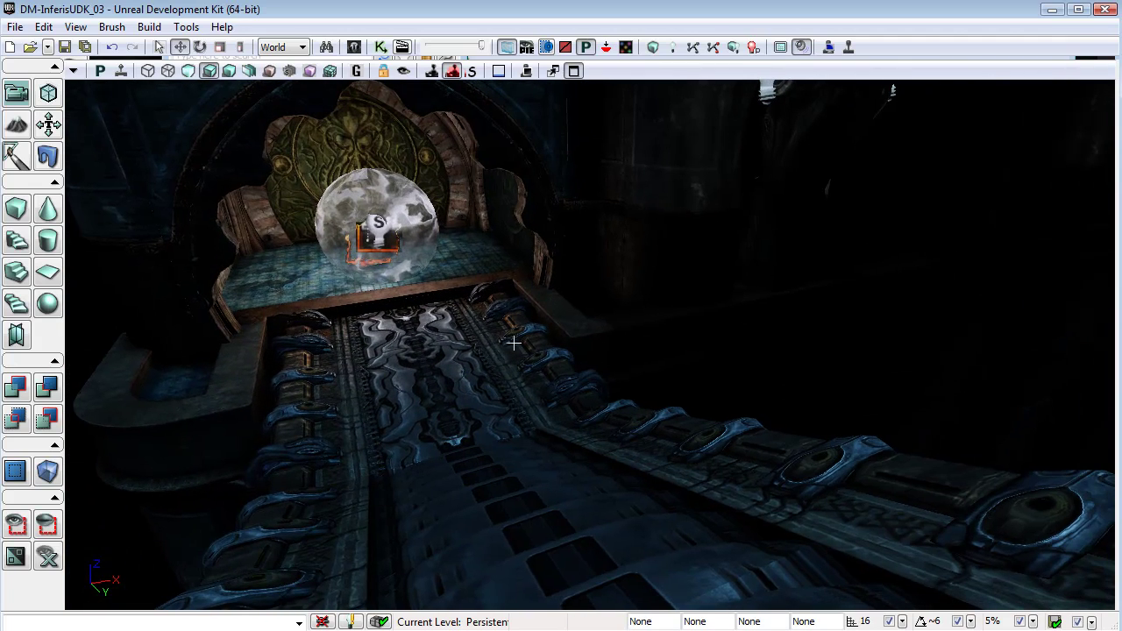
{"action": "right_click_drag", "start_coordinate": [514, 343], "coordinate": [618, 241]}
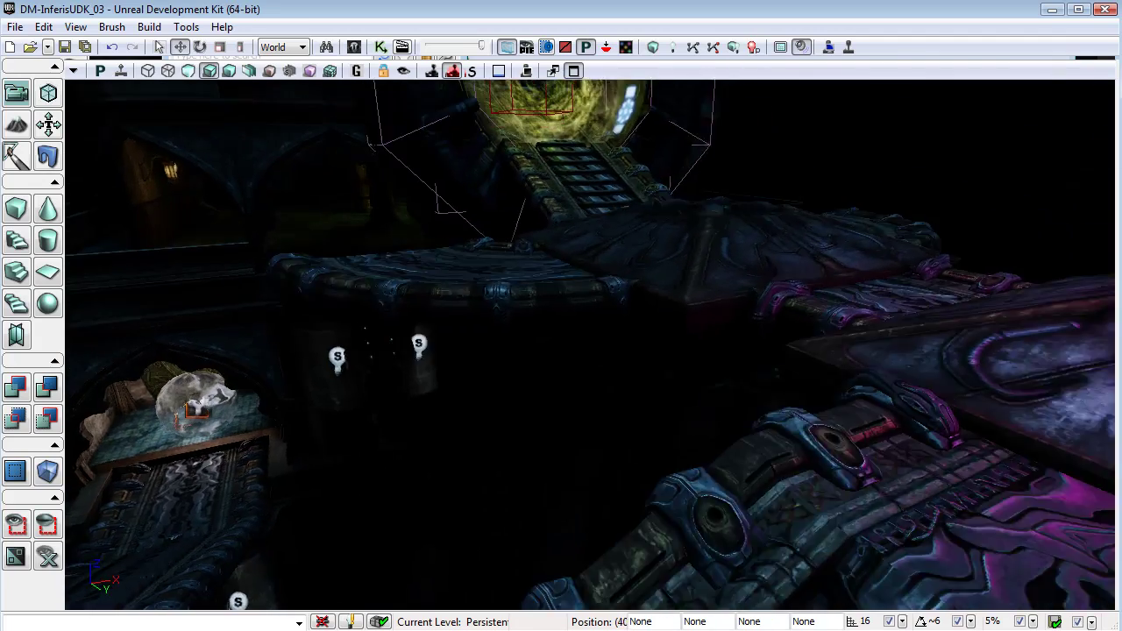
{"action": "left_click_drag", "start_coordinate": [552, 346], "coordinate": [496, 344]}
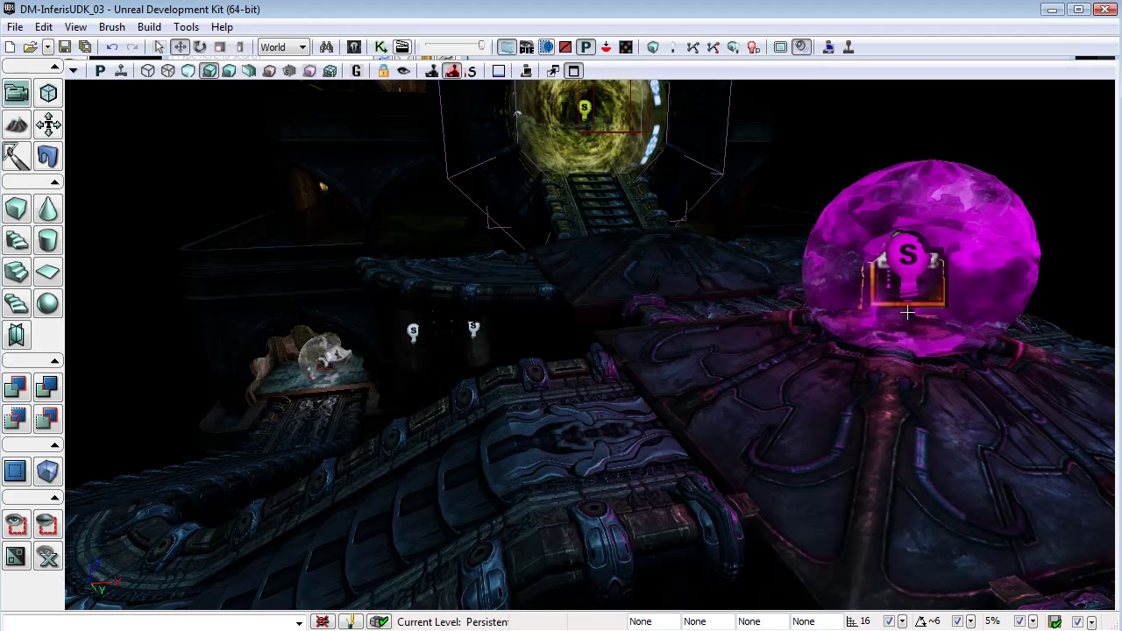
{"action": "right_click_drag", "start_coordinate": [918, 384], "coordinate": [949, 364]}
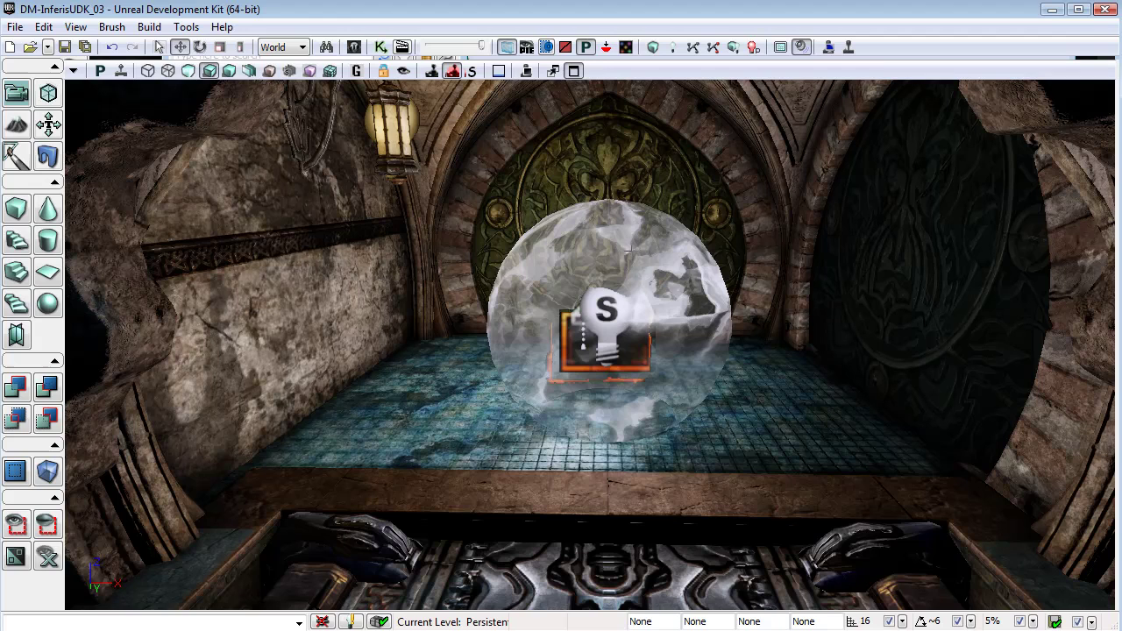
Step: Select the white sphere InterpActors in both alcoves and set them to Hidden
{"action": "left_click", "coordinate": [607, 235]}
{"action": "right_click_drag", "start_coordinate": [785, 424], "coordinate": [981, 408]}
{"action": "right_click_drag", "start_coordinate": [719, 430], "coordinate": [766, 433]}
{"action": "left_click", "coordinate": [763, 282]}
{"action": "right_click_drag", "start_coordinate": [814, 412], "coordinate": [810, 436]}
{"action": "double_click", "coordinate": [811, 423]}
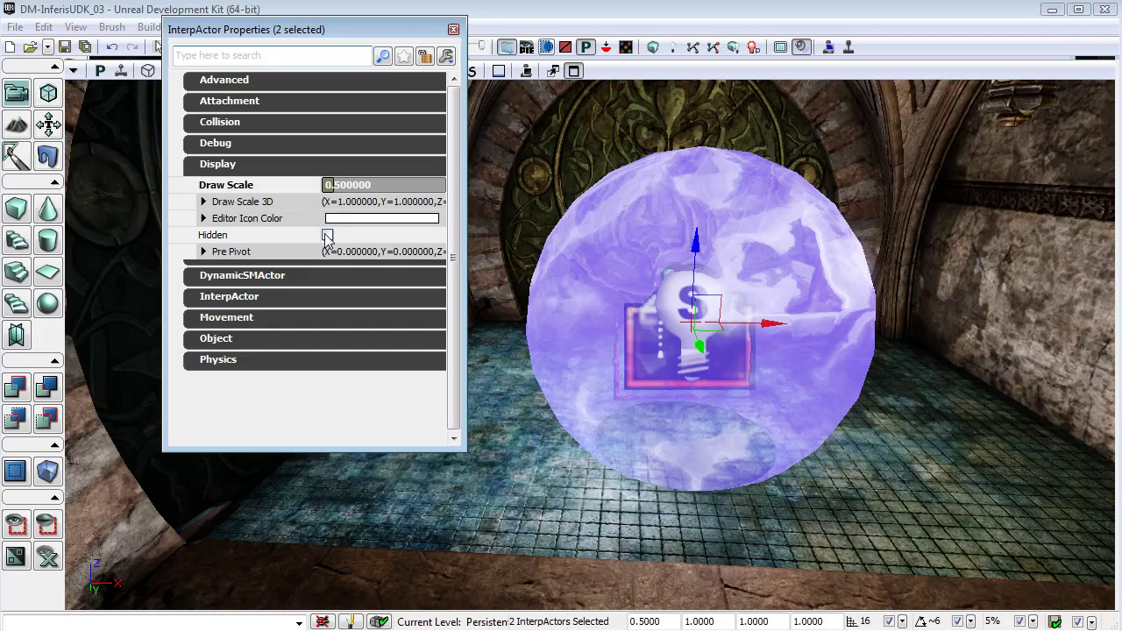
{"action": "left_click", "coordinate": [327, 236]}
{"action": "left_click", "coordinate": [453, 30]}
Step: Select the toggleable point lights inside both white spheres and disable them
{"action": "scroll", "coordinate": [824, 426], "scroll_direction": "up", "scroll_amount": 10}
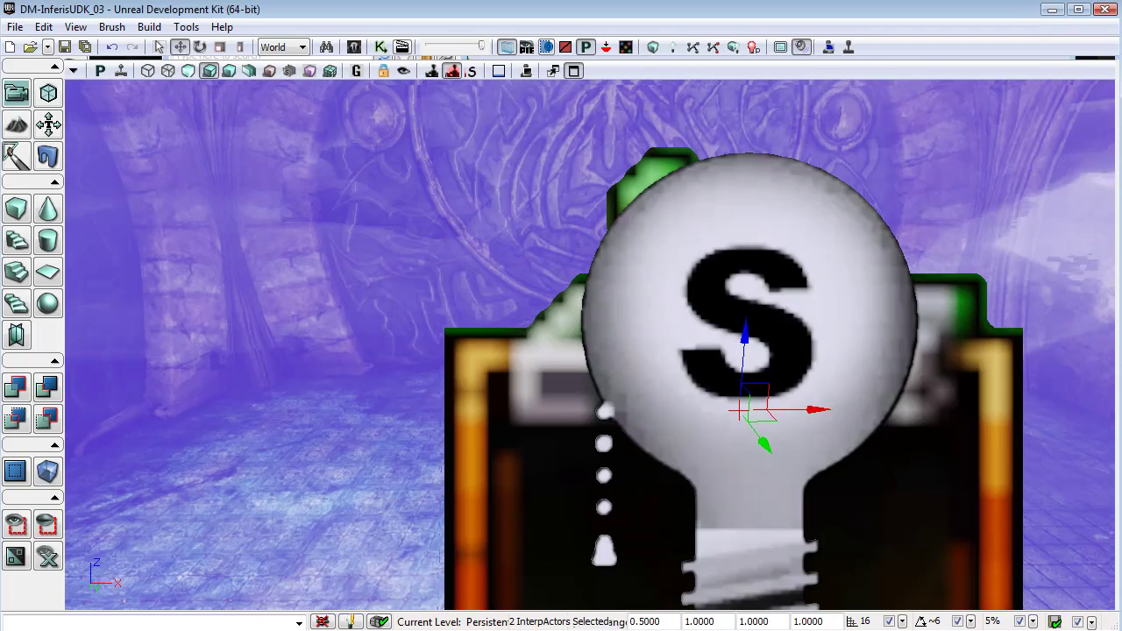
{"action": "left_click", "coordinate": [726, 427]}
{"action": "mouse_move", "coordinate": [726, 426]}
{"action": "left_mouse_down"}
{"action": "mouse_move", "coordinate": [666, 464]}
{"action": "mouse_move", "coordinate": [613, 526]}
{"action": "mouse_move", "coordinate": [605, 579]}
{"action": "mouse_move", "coordinate": [692, 552]}
{"action": "mouse_move", "coordinate": [719, 526]}
{"action": "mouse_move", "coordinate": [727, 421]}
{"action": "mouse_move", "coordinate": [718, 430]}
{"action": "left_mouse_up"}
{"action": "left_click", "coordinate": [557, 238]}
{"action": "key", "text": "F4"}
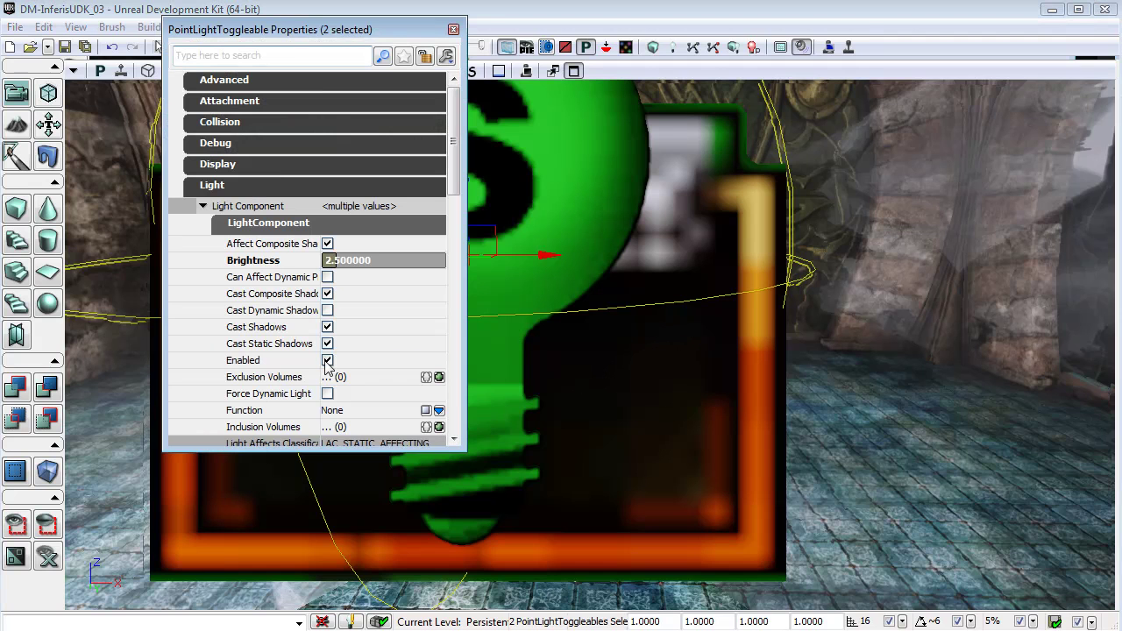
{"action": "left_click", "coordinate": [327, 361]}
{"action": "left_click", "coordinate": [453, 30]}
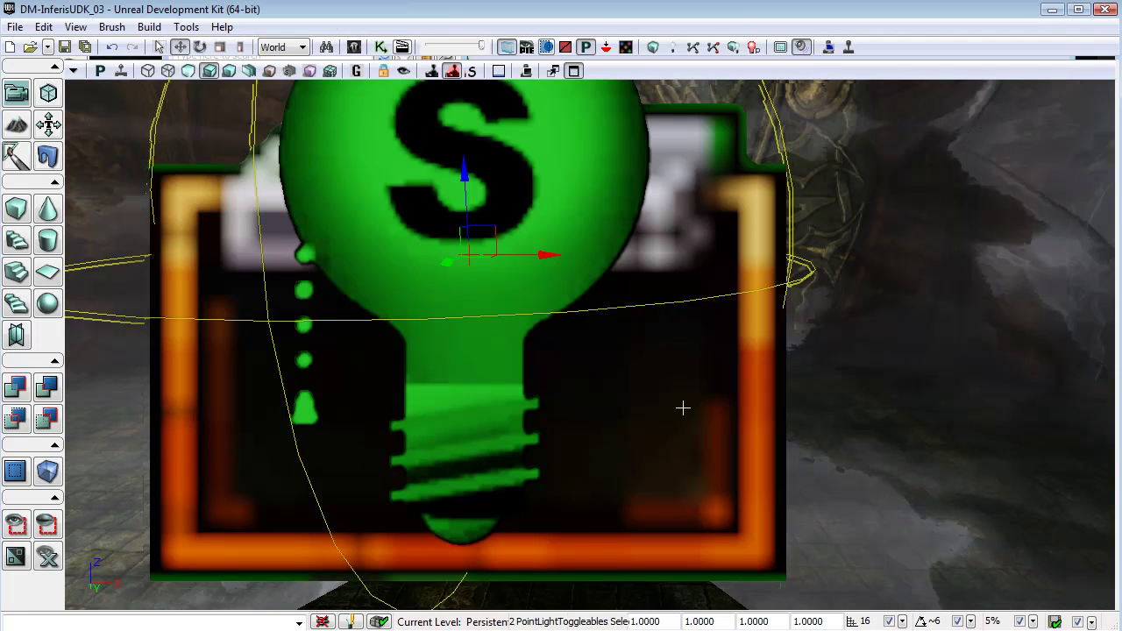
Step: Playtest the level to check the alcoves with the spheres hidden and their lights off, and end the test
{"action": "right_click_drag", "start_coordinate": [682, 407], "coordinate": [846, 427]}
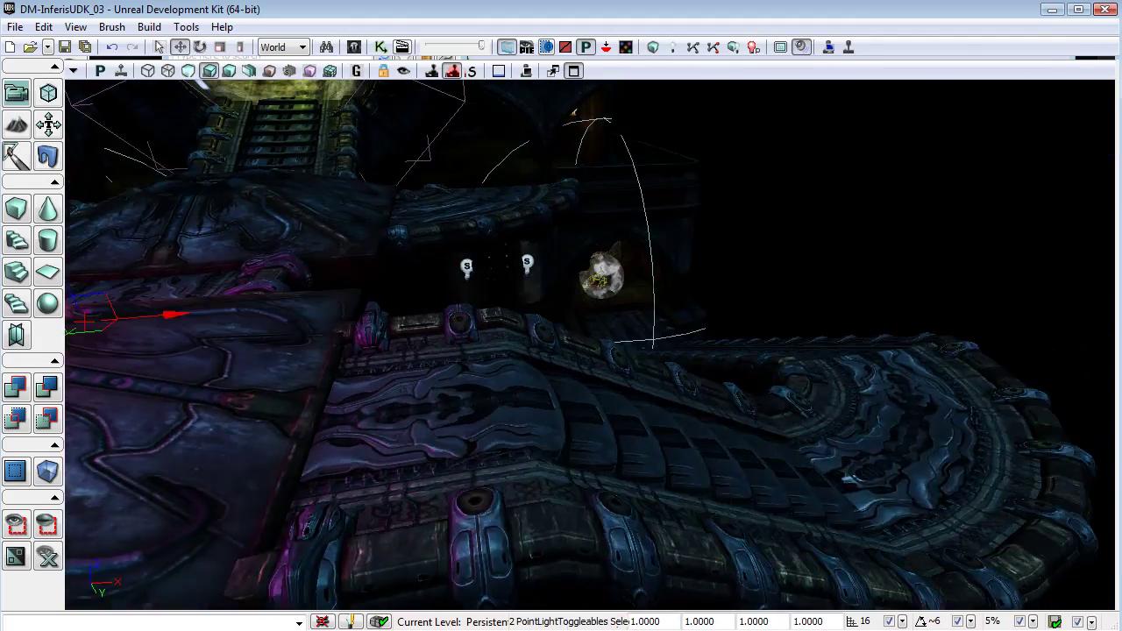
{"action": "right_click_drag", "start_coordinate": [776, 429], "coordinate": [680, 405]}
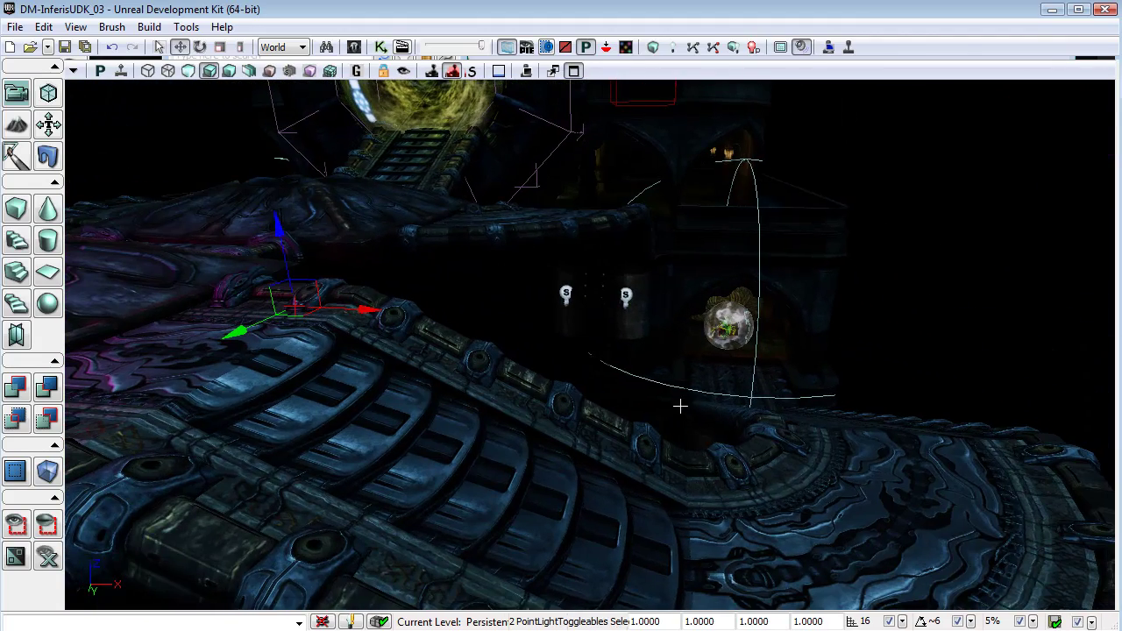
{"action": "left_click", "coordinate": [852, 45]}
{"action": "key", "text": "w"}
{"action": "key", "text": "w"}
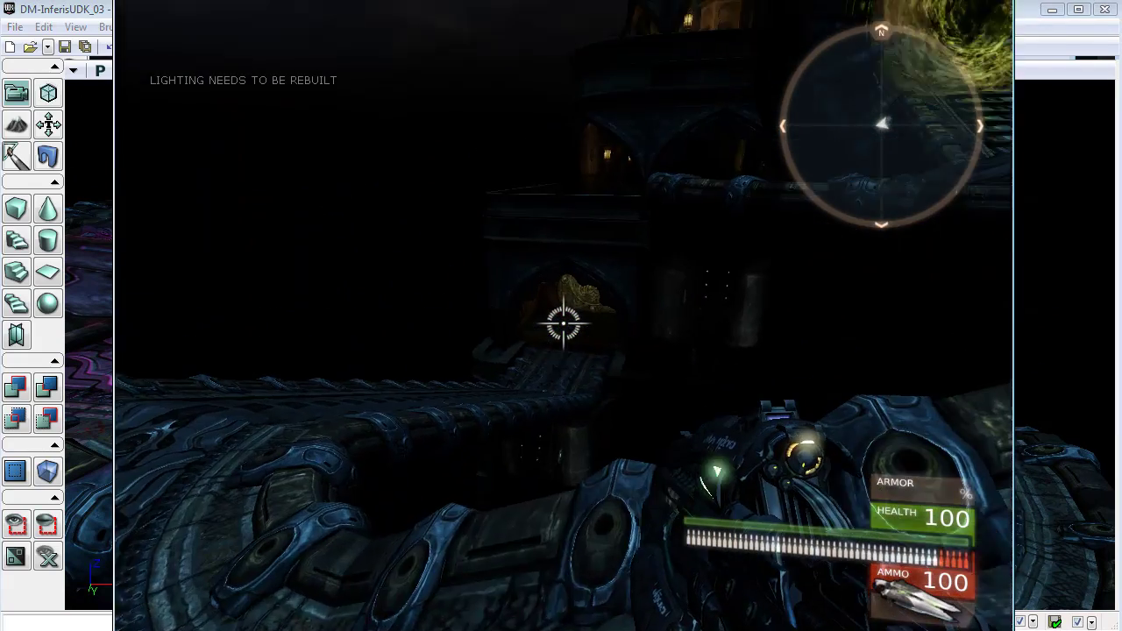
{"action": "key", "text": "w"}
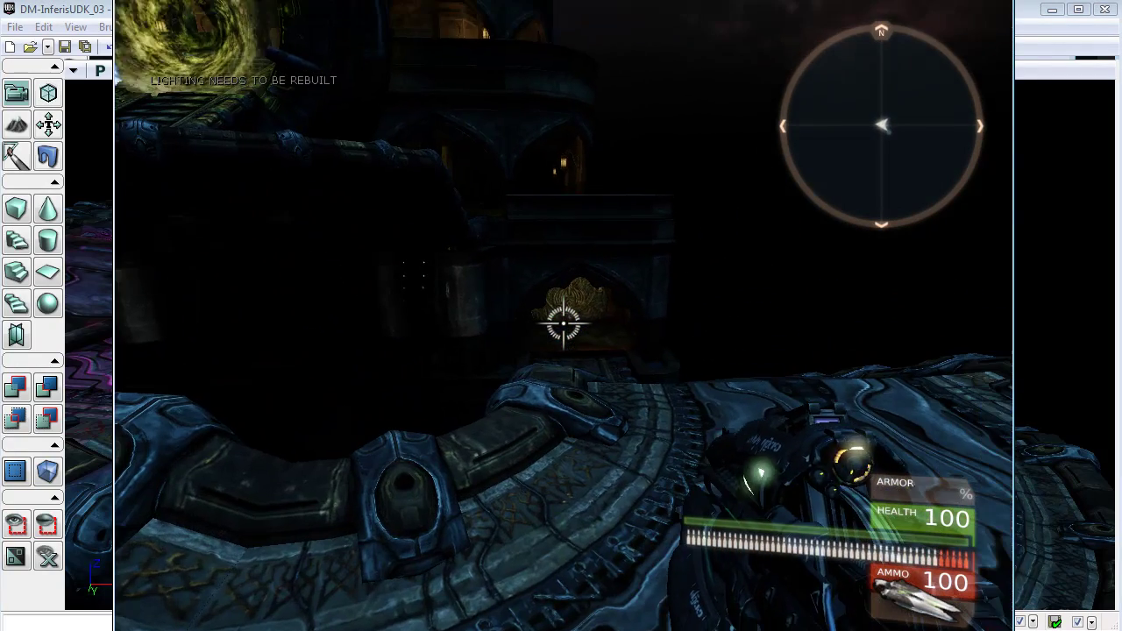
{"action": "key", "text": "Escape"}
Step: Review the end of the existing Destroy and Toggle chain in the Kismet sequence
{"action": "right_click_drag", "start_coordinate": [475, 423], "coordinate": [300, 425]}
{"action": "right_click_drag", "start_coordinate": [411, 410], "coordinate": [434, 436]}
{"action": "right_click_drag", "start_coordinate": [427, 378], "coordinate": [510, 399]}
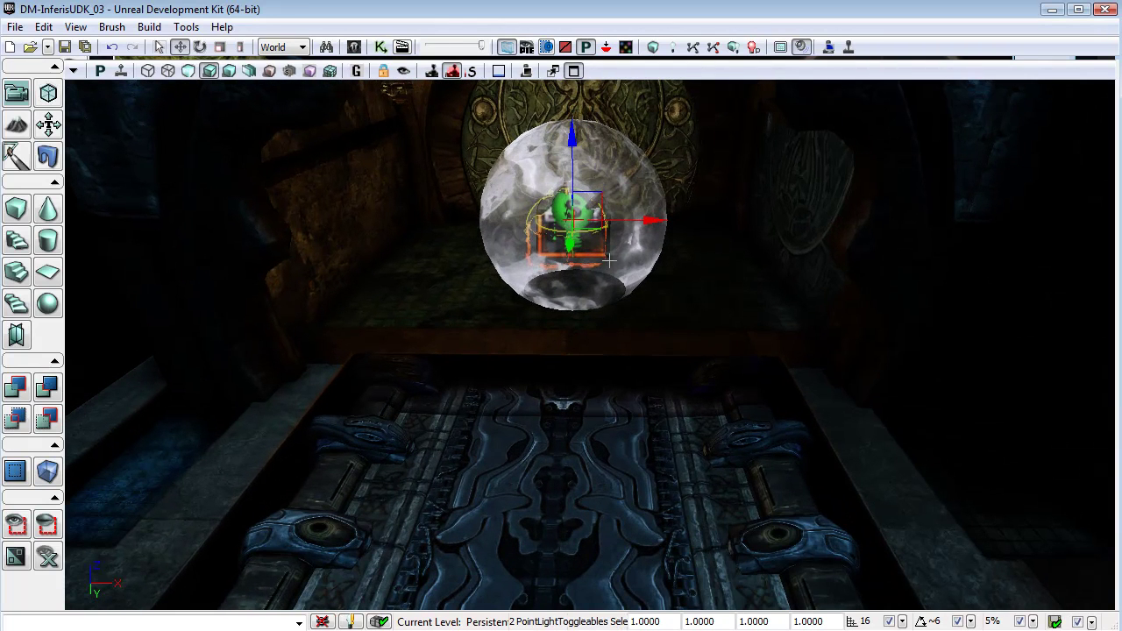
{"action": "right_click_drag", "start_coordinate": [761, 374], "coordinate": [886, 279]}
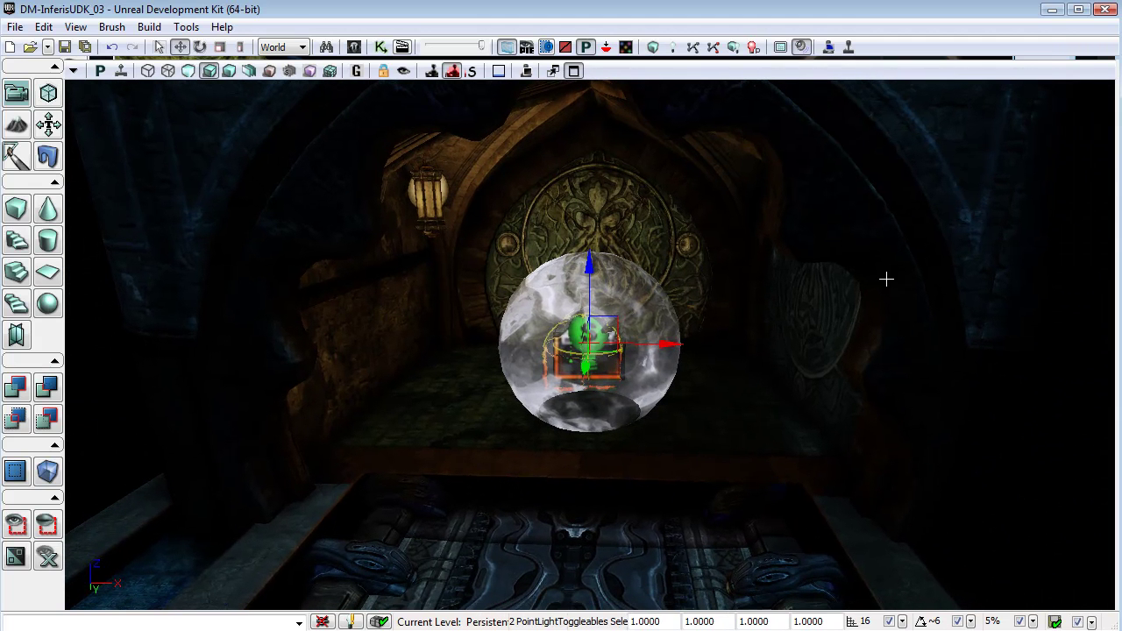
{"action": "left_click", "coordinate": [380, 48]}
{"action": "left_click_drag", "start_coordinate": [879, 319], "coordinate": [505, 306]}
{"action": "left_click", "coordinate": [443, 163]}
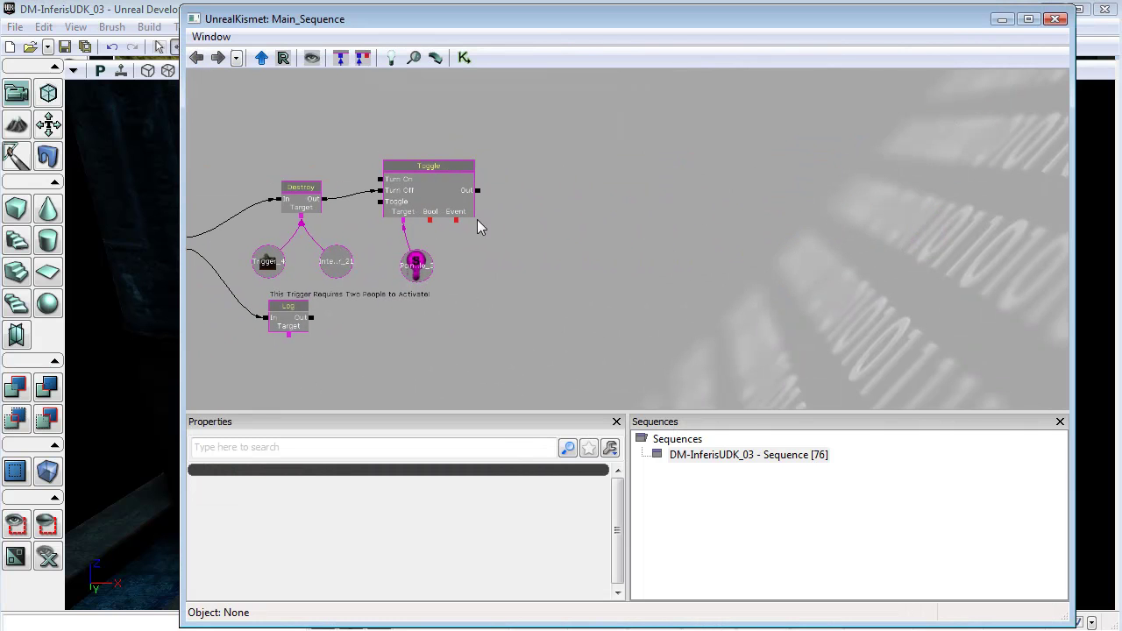
{"action": "left_click", "coordinate": [1056, 19]}
Step: Select both white sphere InterpActors together with the two toggleable point lights inside them
{"action": "right_click_drag", "start_coordinate": [805, 365], "coordinate": [807, 399]}
{"action": "left_click_drag", "start_coordinate": [806, 365], "coordinate": [807, 298]}
{"action": "left_click", "coordinate": [692, 406]}
{"action": "left_click_drag", "start_coordinate": [788, 438], "coordinate": [765, 422]}
{"action": "left_click", "coordinate": [646, 337], "text": "ctrl"}
{"action": "right_click_drag", "start_coordinate": [891, 409], "coordinate": [886, 364]}
{"action": "left_click_drag", "start_coordinate": [886, 364], "coordinate": [878, 322]}
{"action": "left_click", "coordinate": [879, 322], "text": "ctrl"}
{"action": "scroll", "coordinate": [878, 322], "scroll_direction": "up", "scroll_amount": 5}
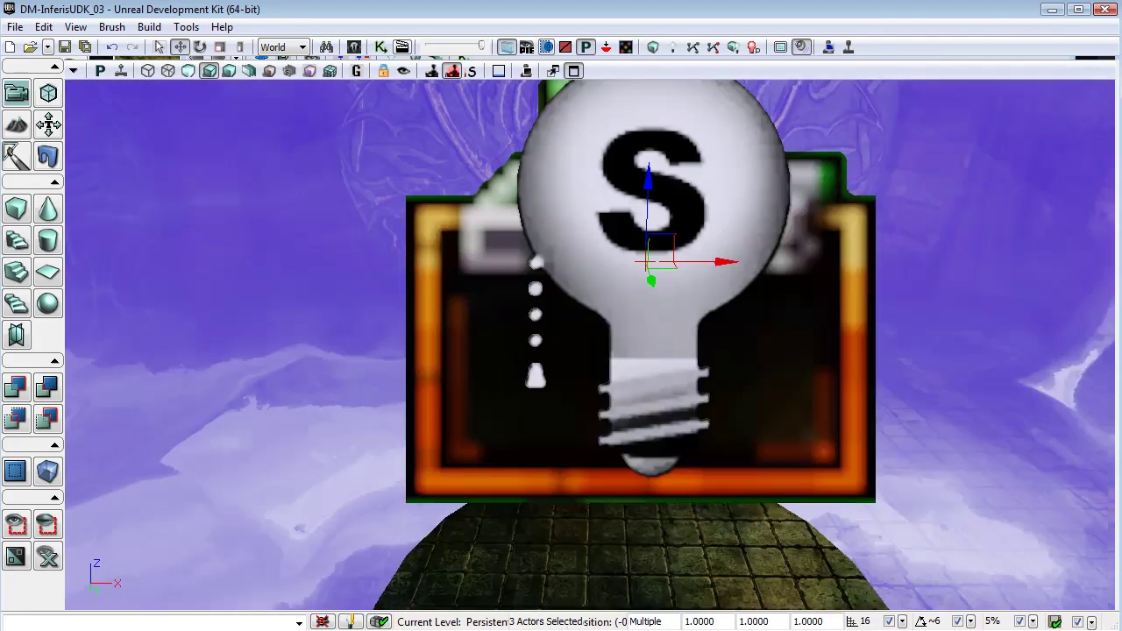
{"action": "scroll", "coordinate": [804, 150], "scroll_direction": "up", "scroll_amount": 3}
{"action": "left_click", "coordinate": [800, 147], "text": "ctrl"}
{"action": "right_click_drag", "start_coordinate": [920, 291], "coordinate": [844, 236]}
Step: Add a Toggle action to the Kismet sequence beyond the existing Toggle at the end of the chain
{"action": "left_click", "coordinate": [381, 47]}
{"action": "right_click", "coordinate": [681, 170]}
{"action": "mouse_move", "coordinate": [775, 163]}
{"action": "mouse_move", "coordinate": [587, 623]}
{"action": "left_click", "coordinate": [727, 621]}
{"action": "left_click_drag", "start_coordinate": [730, 198], "coordinate": [623, 129]}
Step: Create object variables from the four selected actors and connect the existing Toggle's Out to the new Toggle's Turn On
{"action": "right_click", "coordinate": [708, 264]}
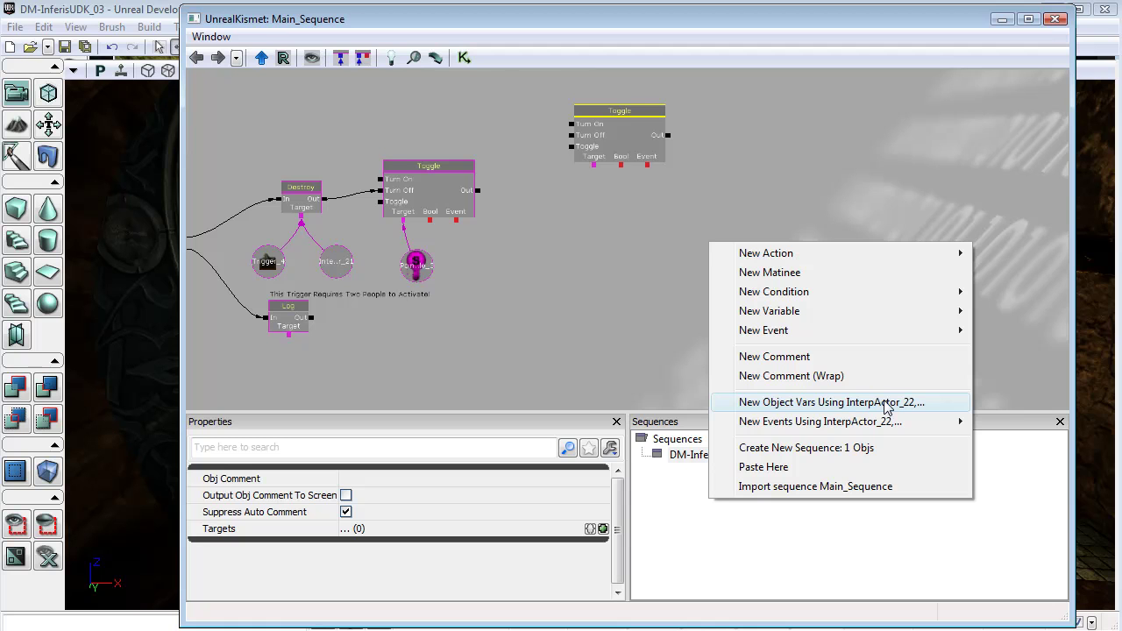
{"action": "left_click", "coordinate": [887, 403]}
{"action": "mouse_move", "coordinate": [841, 333]}
{"action": "left_mouse_down"}
{"action": "mouse_move", "coordinate": [790, 326]}
{"action": "mouse_move", "coordinate": [837, 337]}
{"action": "left_mouse_up"}
{"action": "left_click_drag", "start_coordinate": [487, 198], "coordinate": [577, 133]}
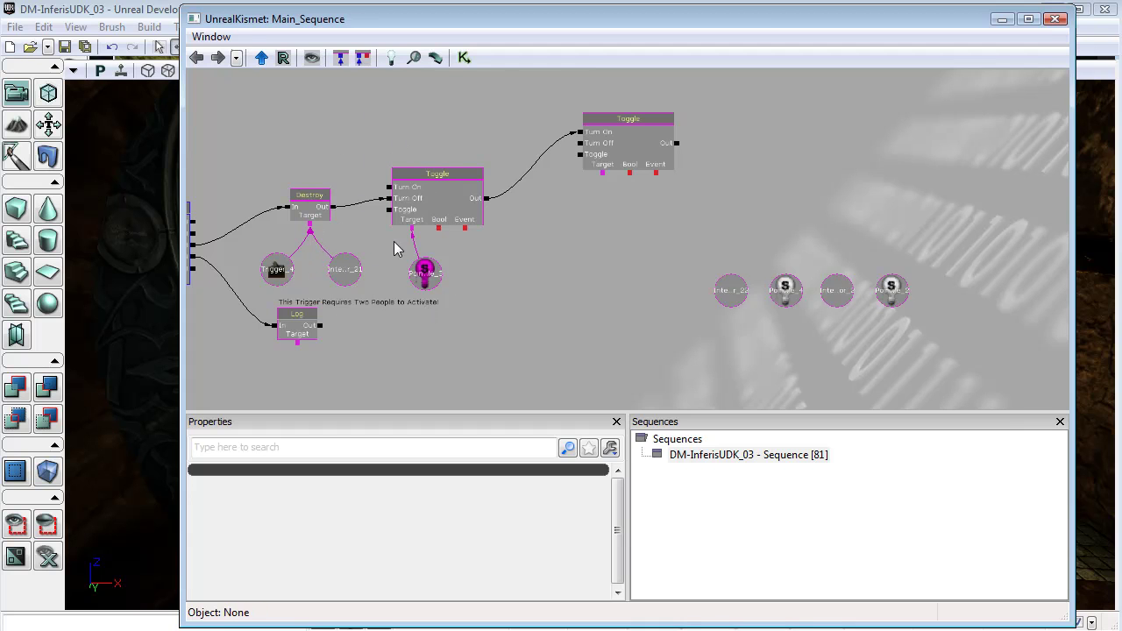
Step: Move the two point light variables beneath the new Toggle and link both to its Target
{"action": "left_click_drag", "start_coordinate": [790, 293], "coordinate": [561, 236]}
{"action": "left_click_drag", "start_coordinate": [889, 292], "coordinate": [625, 238]}
{"action": "left_click_drag", "start_coordinate": [601, 177], "coordinate": [602, 210]}
{"action": "left_click", "coordinate": [603, 216]}
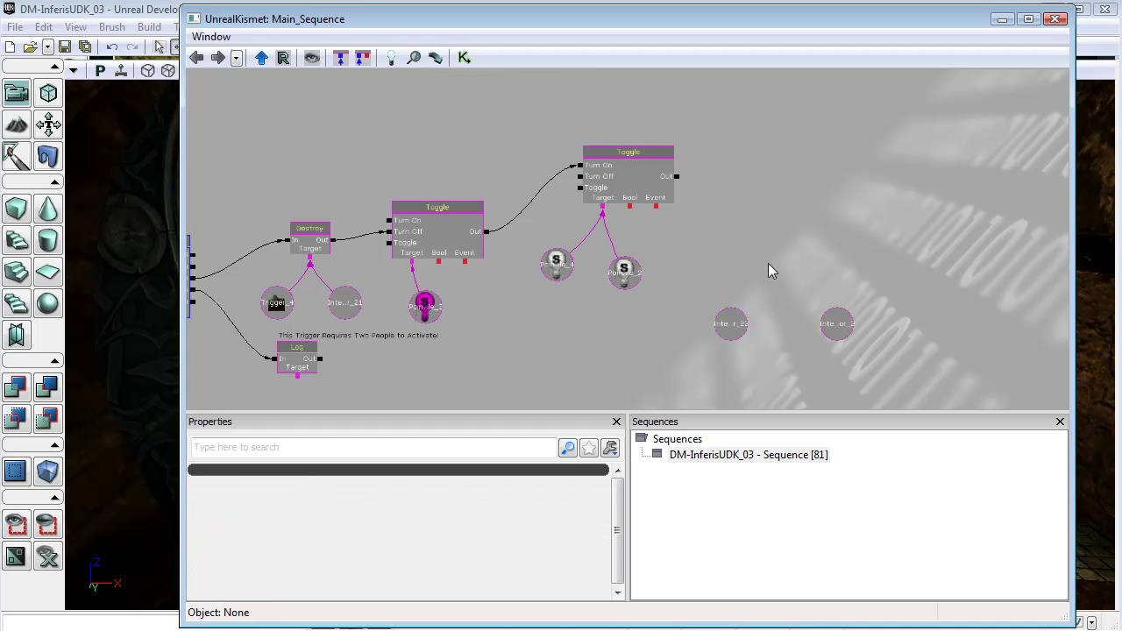
Step: Arrange the two sphere InterpActor variables side by side in the free area beyond the light Toggle
{"action": "left_click_drag", "start_coordinate": [844, 235], "coordinate": [751, 206]}
{"action": "left_click", "coordinate": [648, 285]}
{"action": "left_click_drag", "start_coordinate": [632, 297], "coordinate": [662, 266]}
{"action": "left_click_drag", "start_coordinate": [744, 300], "coordinate": [708, 257]}
{"action": "left_click", "coordinate": [745, 293]}
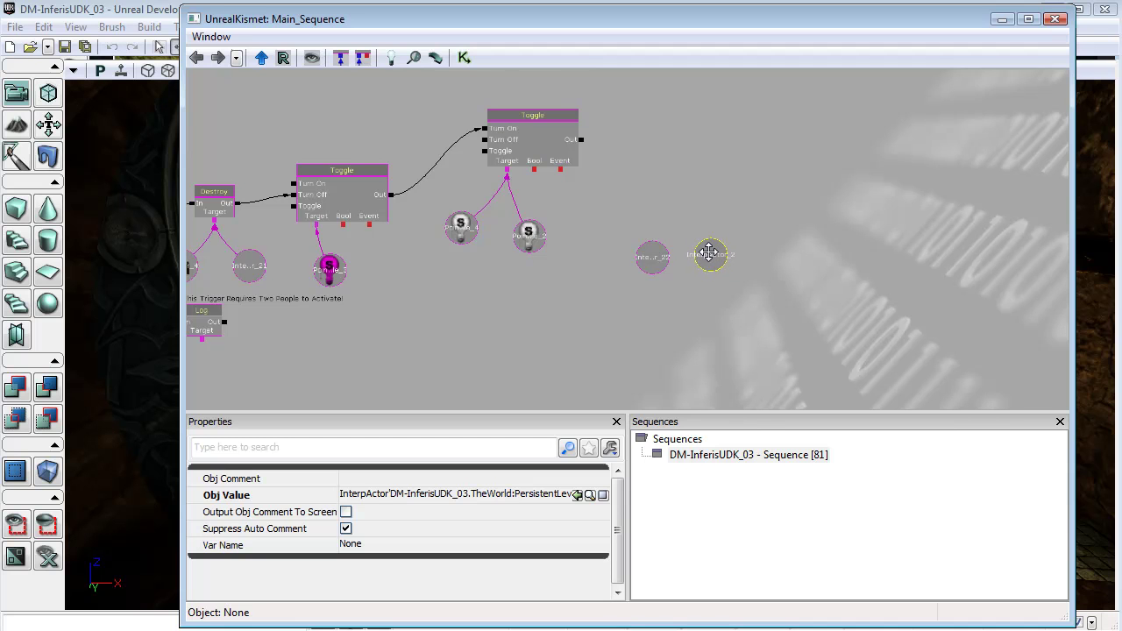
Step: Add a Toggle Hidden action and place it above the two sphere variables
{"action": "right_click", "coordinate": [847, 74]}
{"action": "mouse_move", "coordinate": [919, 71]}
{"action": "mouse_move", "coordinate": [739, 529]}
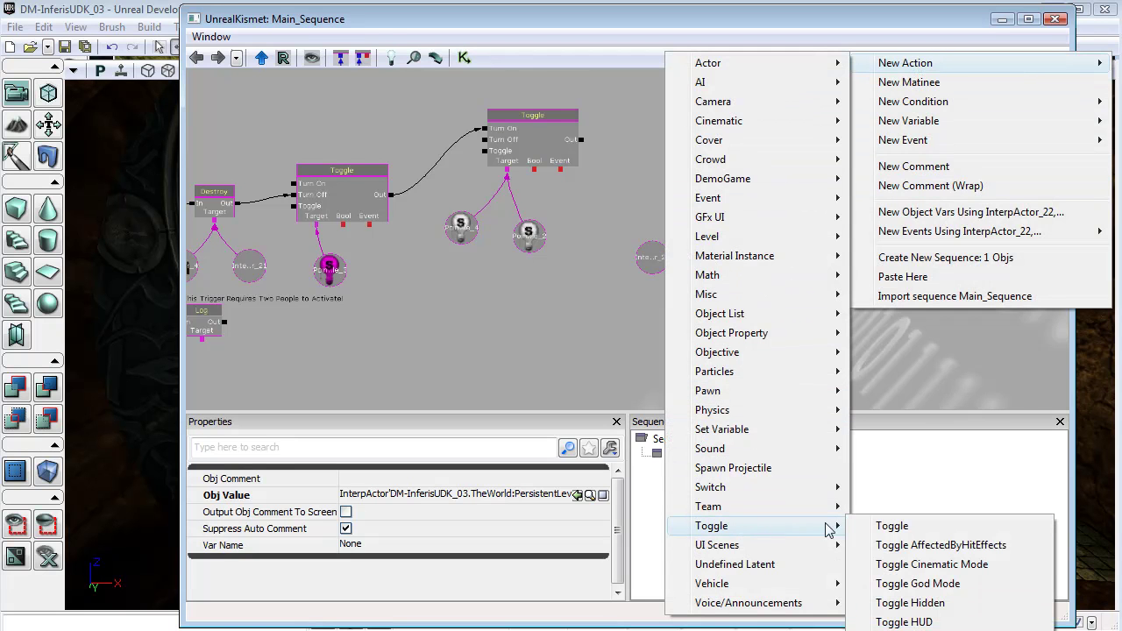
{"action": "left_click", "coordinate": [910, 603]}
{"action": "left_click_drag", "start_coordinate": [874, 107], "coordinate": [656, 140]}
Step: Connect the light Toggle's Out to UnHide and link both sphere variables to the Toggle Hidden Target
{"action": "left_click_drag", "start_coordinate": [580, 139], "coordinate": [623, 145]}
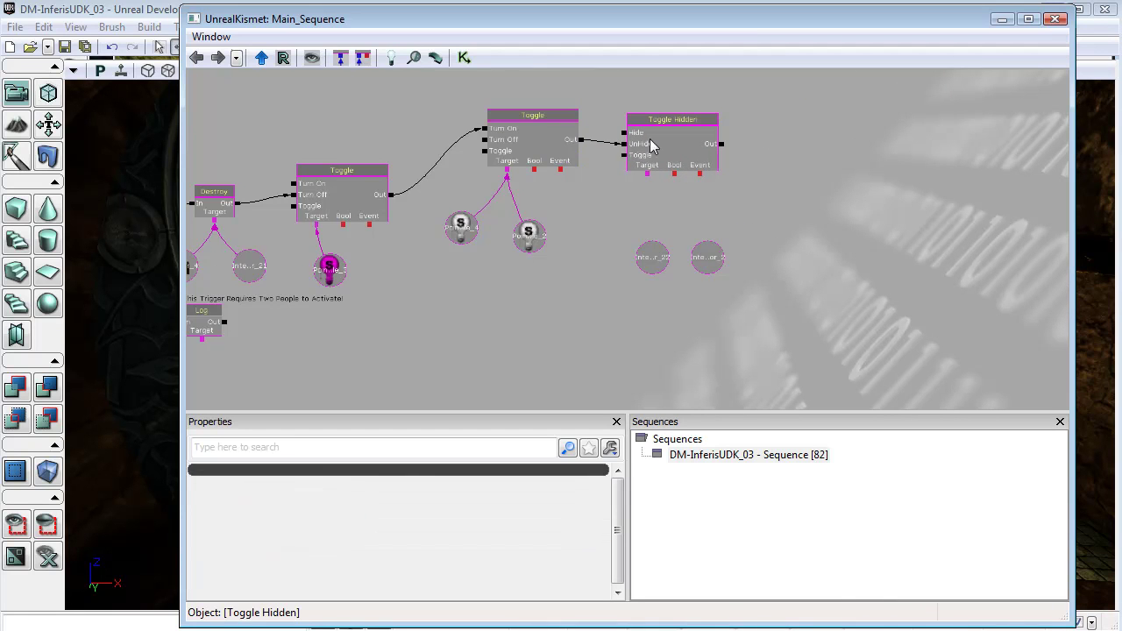
{"action": "left_click_drag", "start_coordinate": [649, 174], "coordinate": [648, 250]}
{"action": "left_click", "coordinate": [1055, 17]}
Step: Start a playtest and walk into the purple sphere on the central platform to test its two-player trigger
{"action": "left_click", "coordinate": [848, 51]}
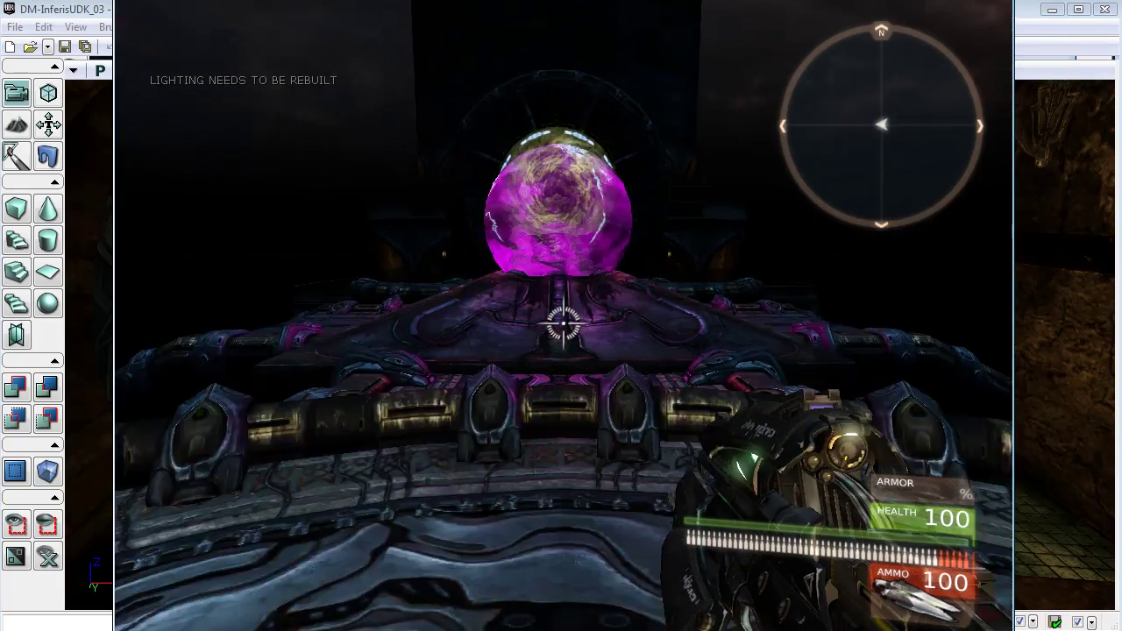
{"action": "key", "text": "w"}
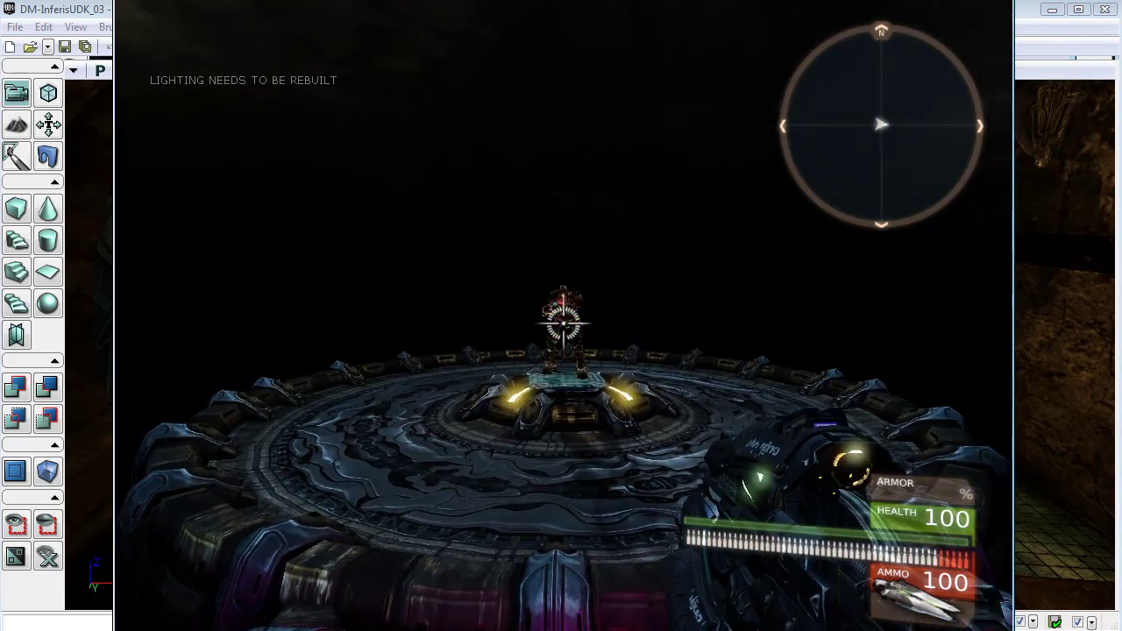
{"action": "mouse_move", "coordinate": [561, 324]}
{"action": "key", "text": "w"}
{"action": "key", "text": "w"}
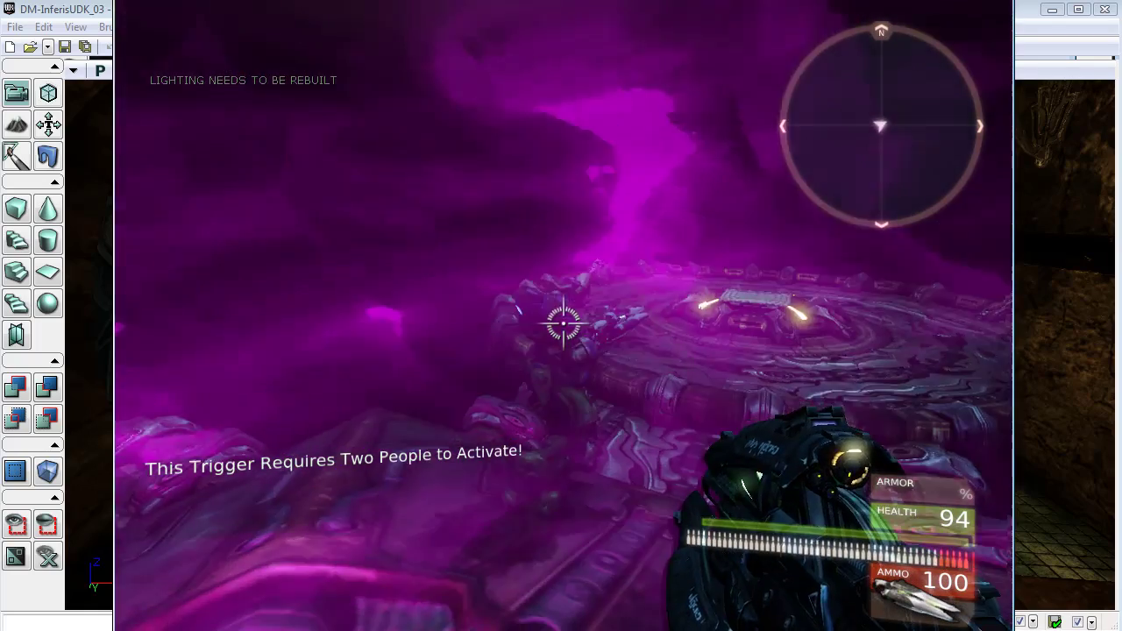
{"action": "key", "text": "w"}
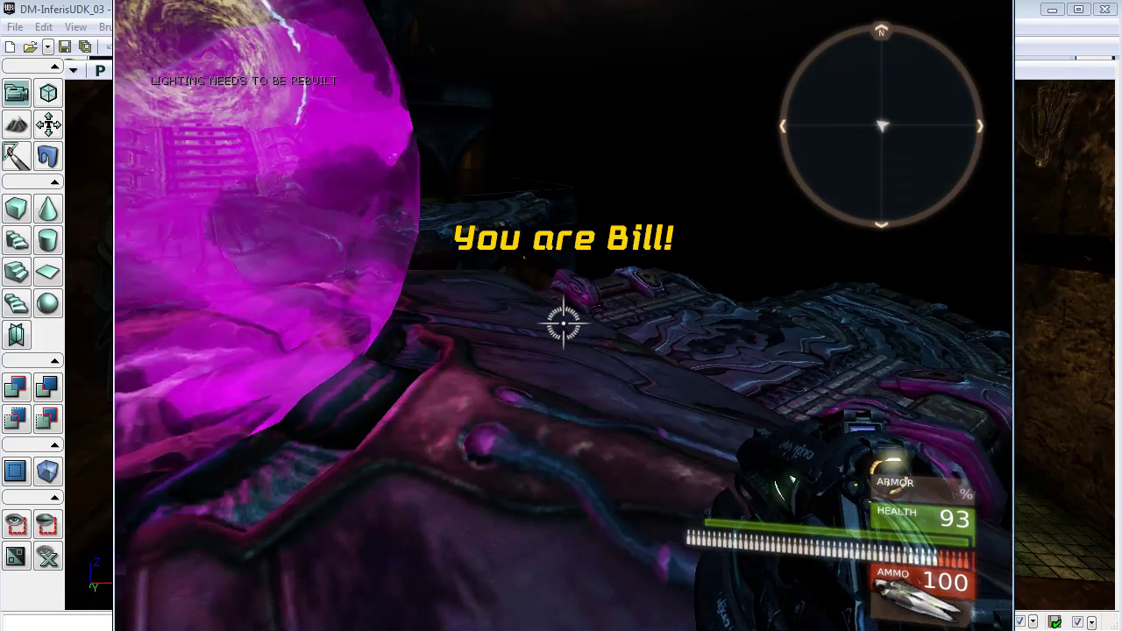
Step: Walk down the side walkway to check the sphere and lighting in the alcove
{"action": "key", "text": "d"}
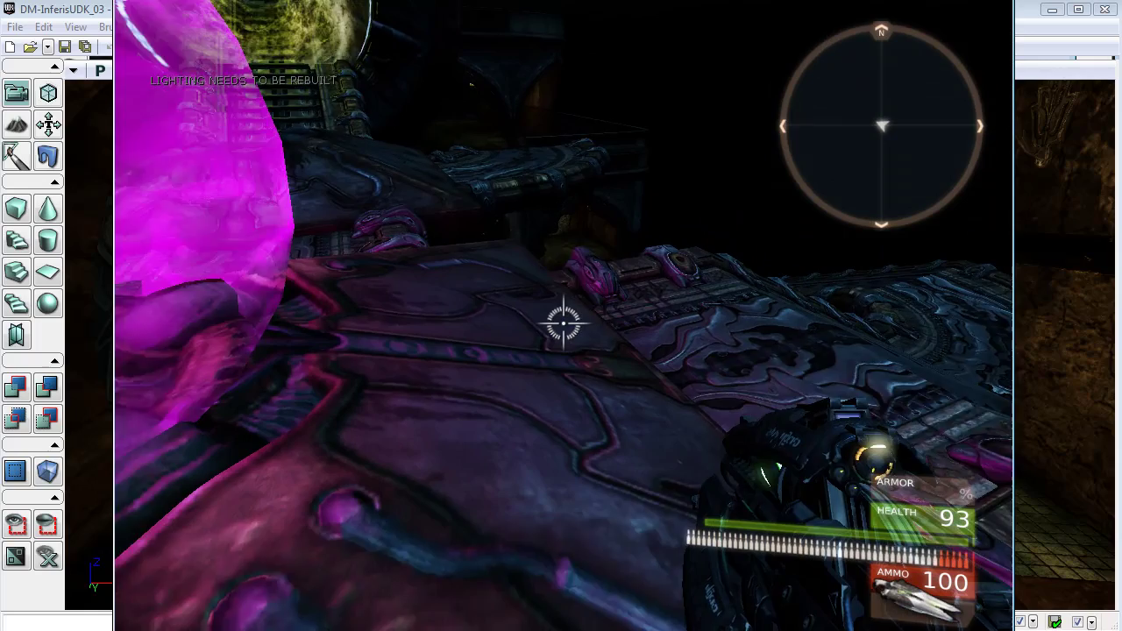
{"action": "key", "text": "w"}
{"action": "key", "text": "a"}
{"action": "key", "text": "w"}
{"action": "key", "text": "w"}
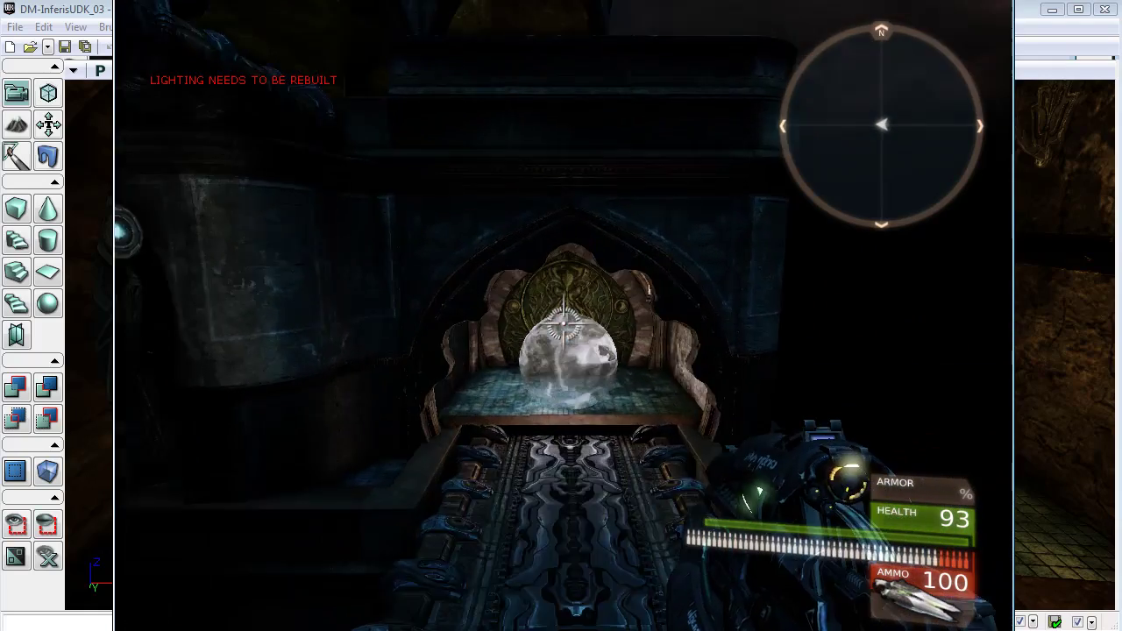
Step: Return to the central platform to check the area around the portal, and end the playtest
{"action": "key", "text": "s"}
{"action": "key", "text": "w"}
{"action": "key", "text": "w"}
{"action": "key", "text": "w"}
{"action": "key", "text": "w"}
{"action": "key", "text": "w"}
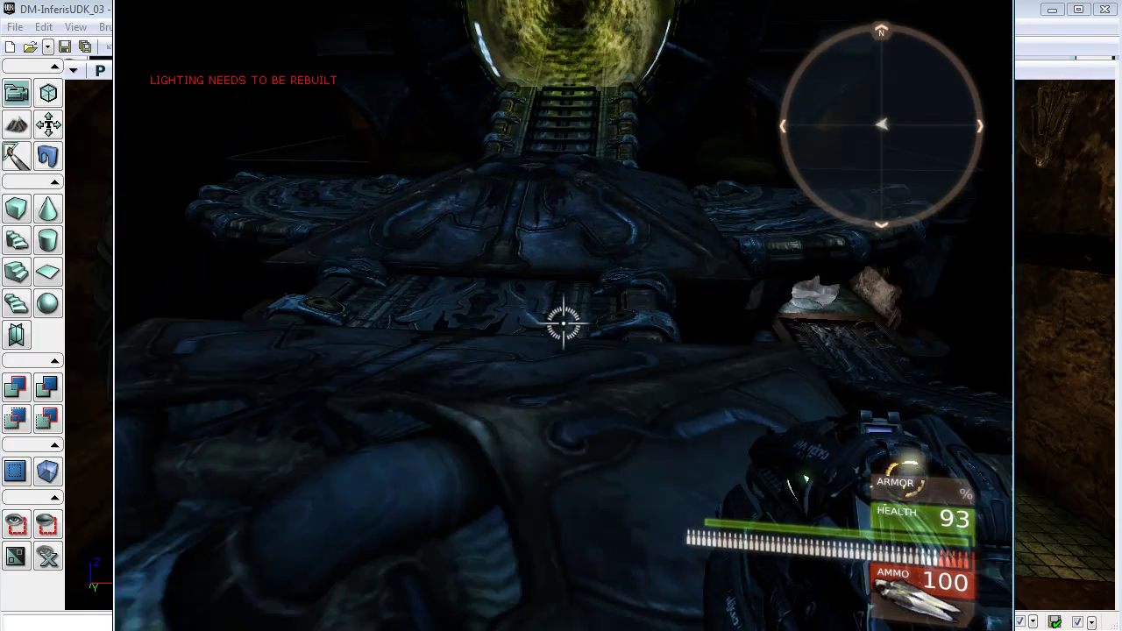
{"action": "key", "text": "Escape"}
Step: Select the carved door InterpActor at the back of the alcove behind the white sphere
{"action": "right_click_drag", "start_coordinate": [589, 344], "coordinate": [568, 355]}
{"action": "key", "text": "s"}
{"action": "key", "text": "s"}
{"action": "key", "text": "a"}
{"action": "key", "text": "d"}
{"action": "key", "text": "w"}
{"action": "right_click_drag", "start_coordinate": [863, 424], "coordinate": [847, 424]}
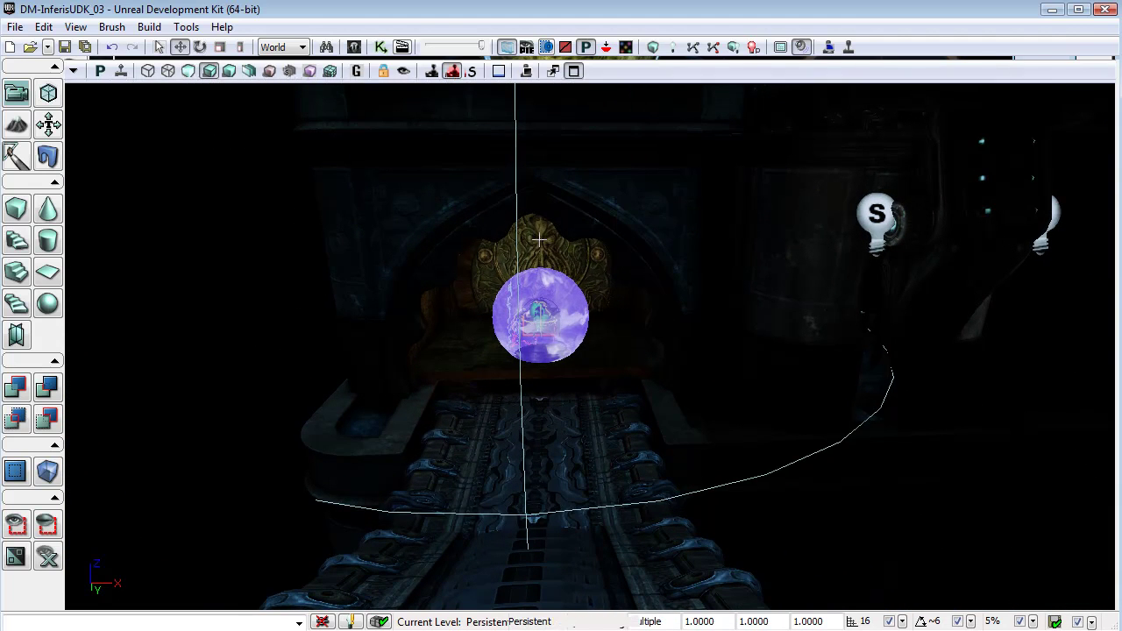
{"action": "left_click", "coordinate": [529, 237]}
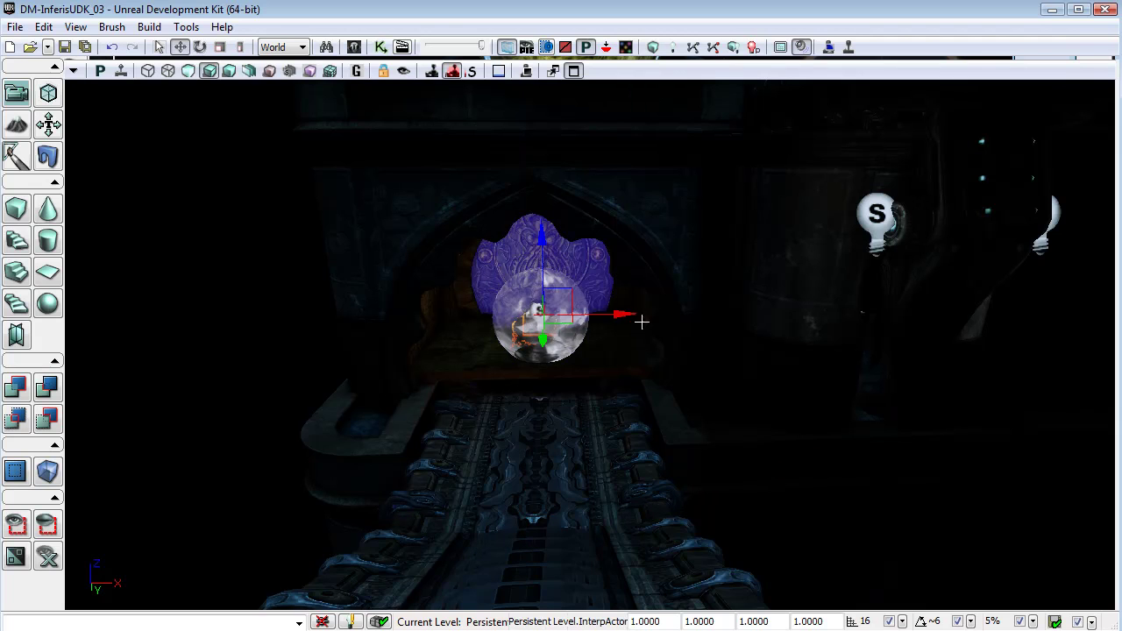
{"action": "right_click_drag", "start_coordinate": [641, 322], "coordinate": [741, 361]}
{"action": "key", "text": "d"}
{"action": "key", "text": "a"}
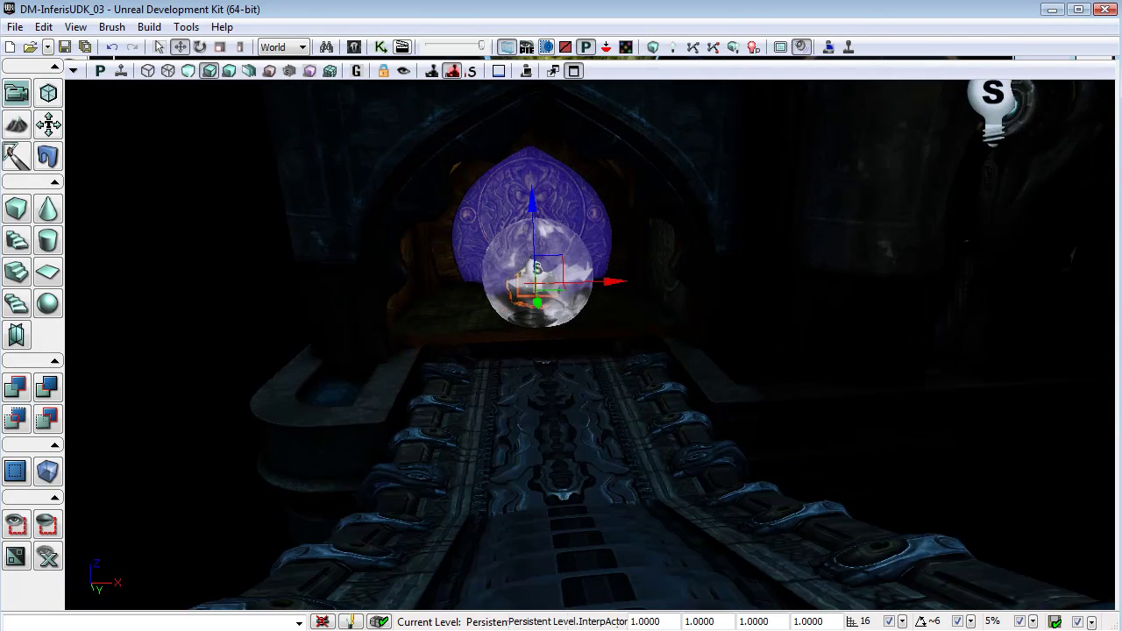
{"action": "left_click_drag", "start_coordinate": [552, 489], "coordinate": [552, 489]}
Step: Review the existing Kismet sequence up to the Toggle Hidden action
{"action": "left_click", "coordinate": [381, 48]}
{"action": "left_click_drag", "start_coordinate": [850, 171], "coordinate": [1120, 137]}
{"action": "left_click_drag", "start_coordinate": [588, 190], "coordinate": [683, 189]}
{"action": "left_click_drag", "start_coordinate": [916, 320], "coordinate": [450, 338]}
{"action": "left_click_drag", "start_coordinate": [870, 196], "coordinate": [757, 167]}
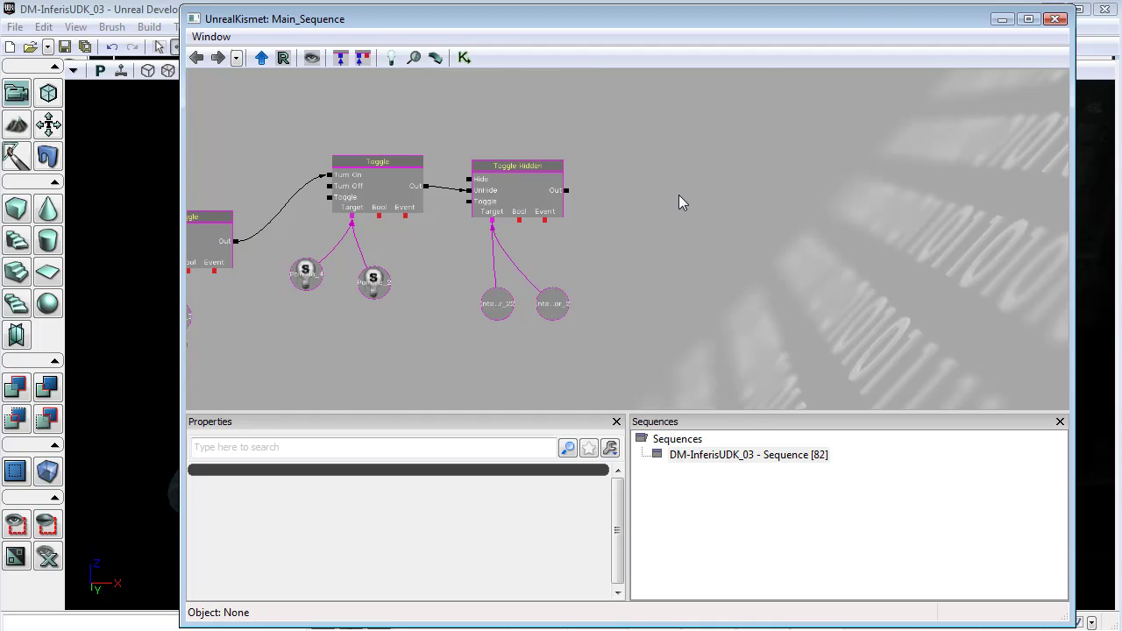
{"action": "left_click_drag", "start_coordinate": [797, 175], "coordinate": [577, 175]}
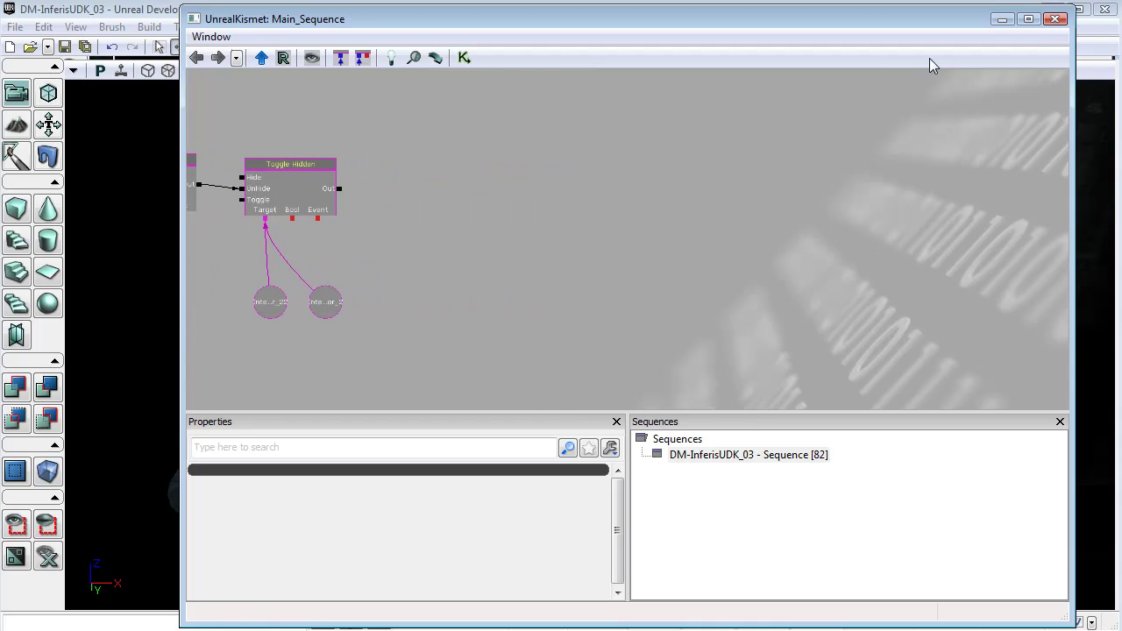
{"action": "left_click", "coordinate": [1057, 19]}
Step: Select both triggers at the white sphere in the alcove together
{"action": "right_click_drag", "start_coordinate": [694, 337], "coordinate": [668, 352]}
{"action": "left_click_drag", "start_coordinate": [694, 337], "coordinate": [705, 232]}
{"action": "left_click", "coordinate": [792, 490]}
{"action": "left_click_drag", "start_coordinate": [792, 490], "coordinate": [879, 337]}
{"action": "key", "text": "f"}
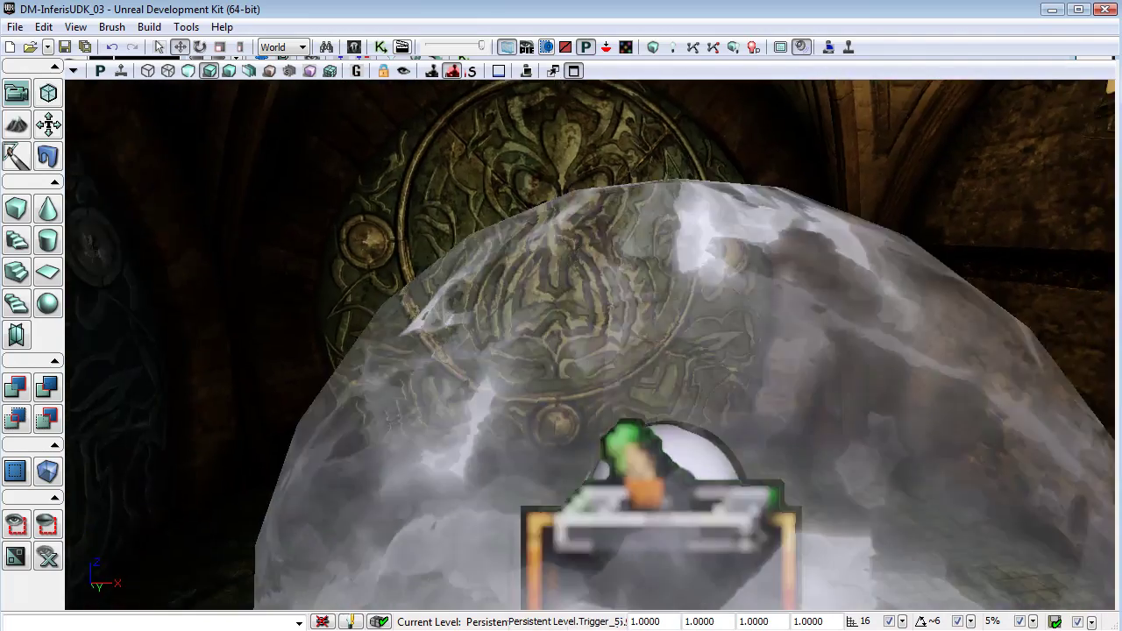
{"action": "right_click_drag", "start_coordinate": [792, 490], "coordinate": [822, 562]}
{"action": "left_click_drag", "start_coordinate": [822, 563], "coordinate": [822, 491]}
{"action": "left_click", "coordinate": [773, 502], "text": "ctrl"}
{"action": "key", "text": "f"}
{"action": "right_click_drag", "start_coordinate": [773, 502], "coordinate": [759, 438]}
{"action": "left_click_drag", "start_coordinate": [759, 438], "coordinate": [763, 518]}
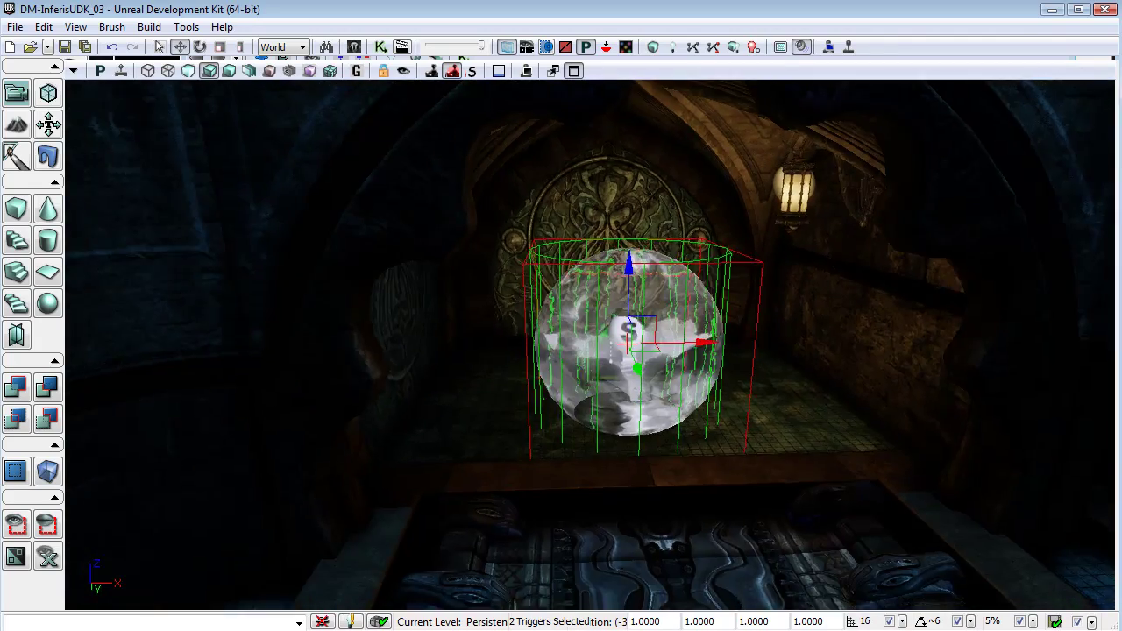
{"action": "right_click_drag", "start_coordinate": [763, 519], "coordinate": [1004, 496]}
{"action": "right_click_drag", "start_coordinate": [866, 484], "coordinate": [806, 504]}
Step: Create Touch events in Kismet for the two selected triggers in the empty area beyond the Toggle Hidden action
{"action": "left_click", "coordinate": [380, 48]}
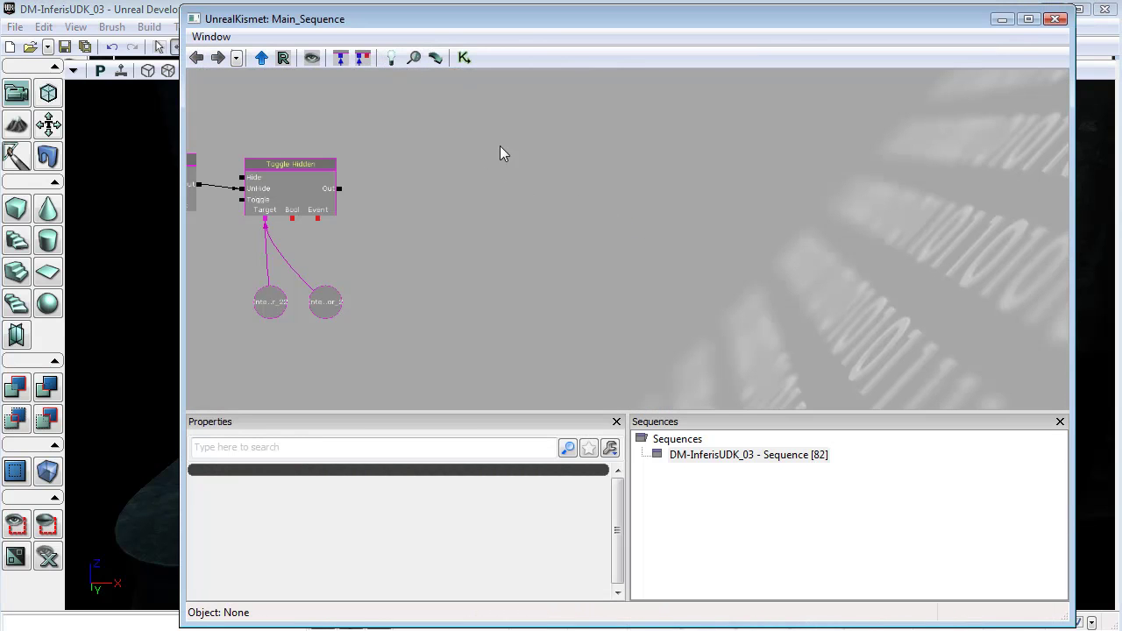
{"action": "left_click_drag", "start_coordinate": [537, 153], "coordinate": [600, 188]}
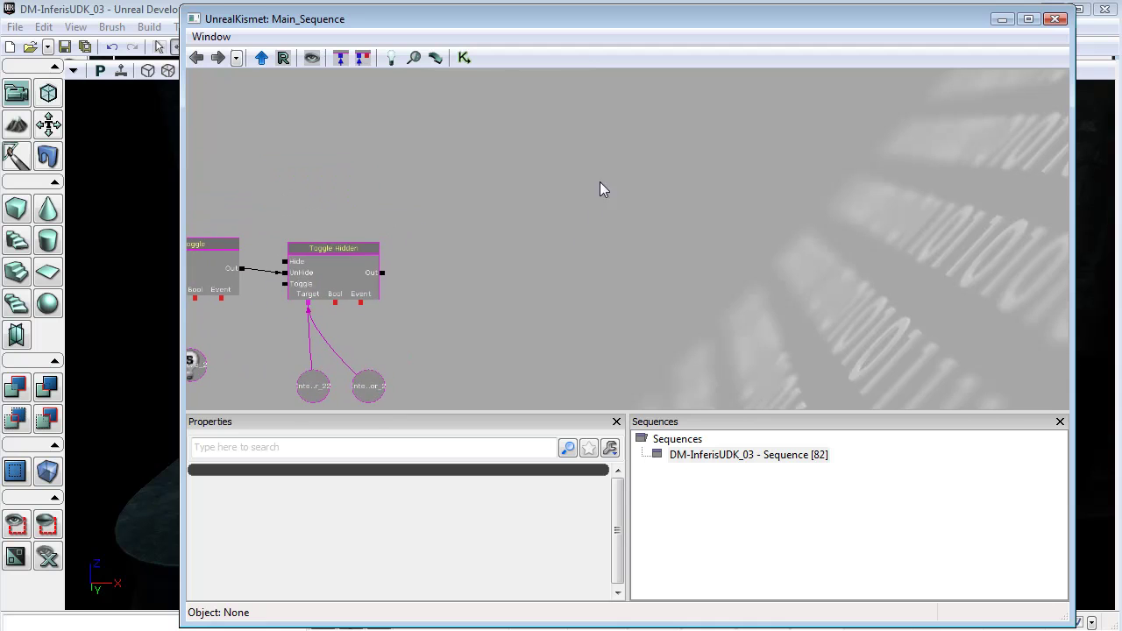
{"action": "right_click", "coordinate": [629, 124]}
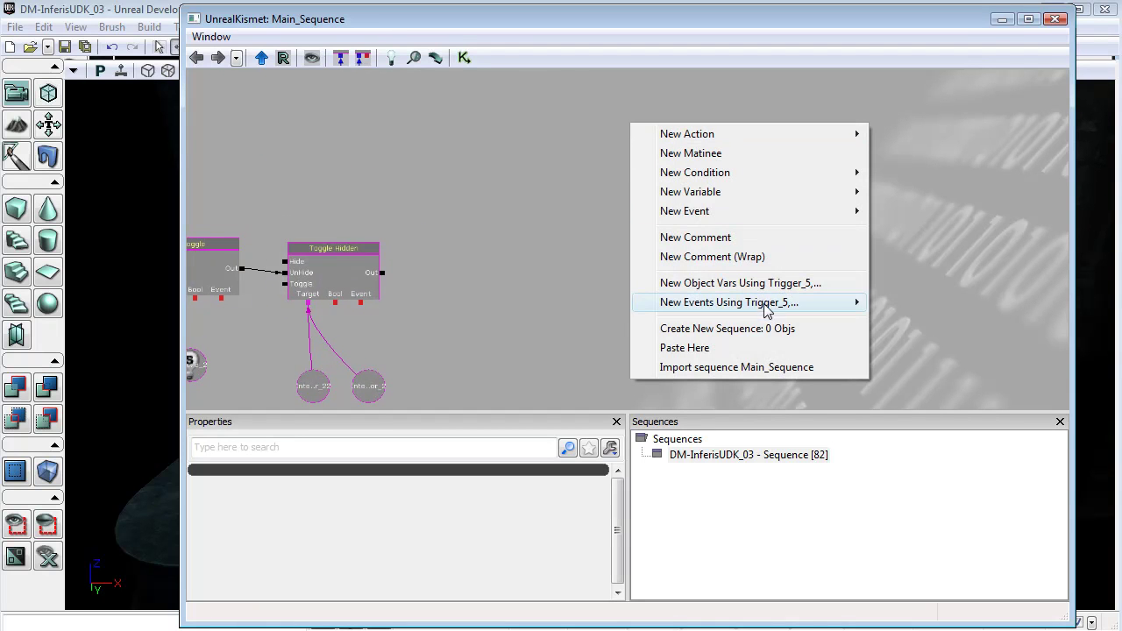
{"action": "mouse_move", "coordinate": [756, 304]}
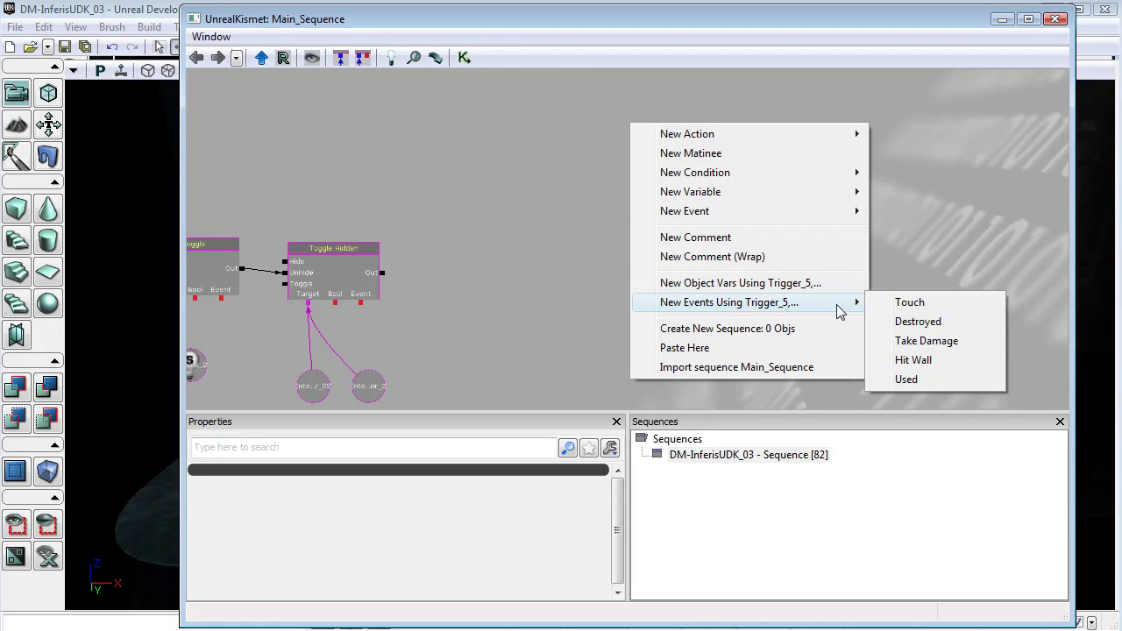
{"action": "left_click", "coordinate": [911, 302]}
{"action": "left_click_drag", "start_coordinate": [779, 209], "coordinate": [762, 228]}
{"action": "left_click_drag", "start_coordinate": [645, 277], "coordinate": [571, 341]}
{"action": "left_click_drag", "start_coordinate": [641, 224], "coordinate": [569, 179]}
Step: Add a Set Variable Bool action and connect the Trigger_5 Touch event's Touched output to its In
{"action": "scroll", "coordinate": [684, 153], "scroll_direction": "up", "scroll_amount": 3}
{"action": "scroll", "coordinate": [719, 184], "scroll_direction": "up", "scroll_amount": 1}
{"action": "left_click_drag", "start_coordinate": [781, 176], "coordinate": [694, 214]}
{"action": "right_click", "coordinate": [647, 148]}
{"action": "mouse_move", "coordinate": [708, 143]}
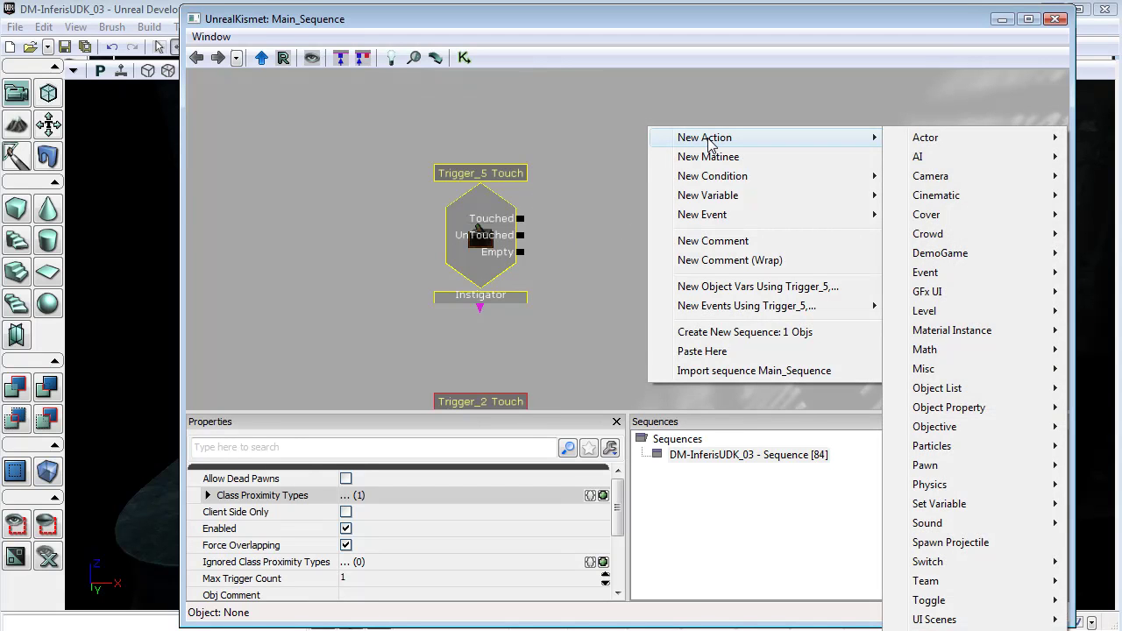
{"action": "mouse_move", "coordinate": [964, 508]}
{"action": "left_click", "coordinate": [816, 505]}
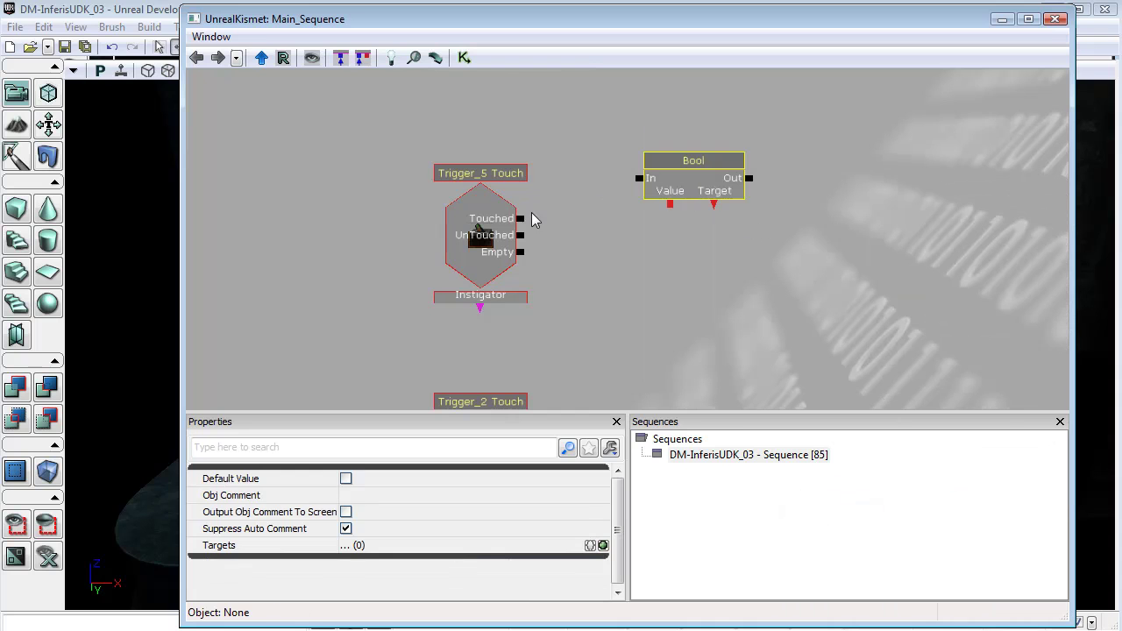
{"action": "left_click_drag", "start_coordinate": [519, 219], "coordinate": [640, 180]}
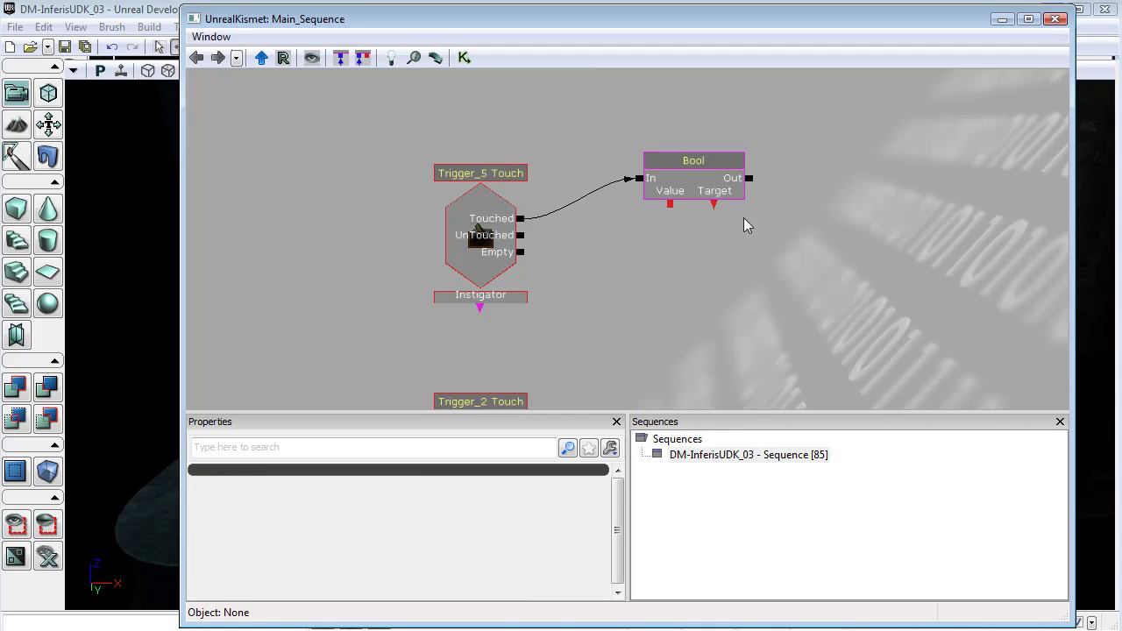
Step: Attach new Bool variables to the Bool action's Target and Value, and set the Value variable to 1
{"action": "left_click", "coordinate": [706, 166]}
{"action": "right_click", "coordinate": [715, 203]}
{"action": "left_click", "coordinate": [787, 194]}
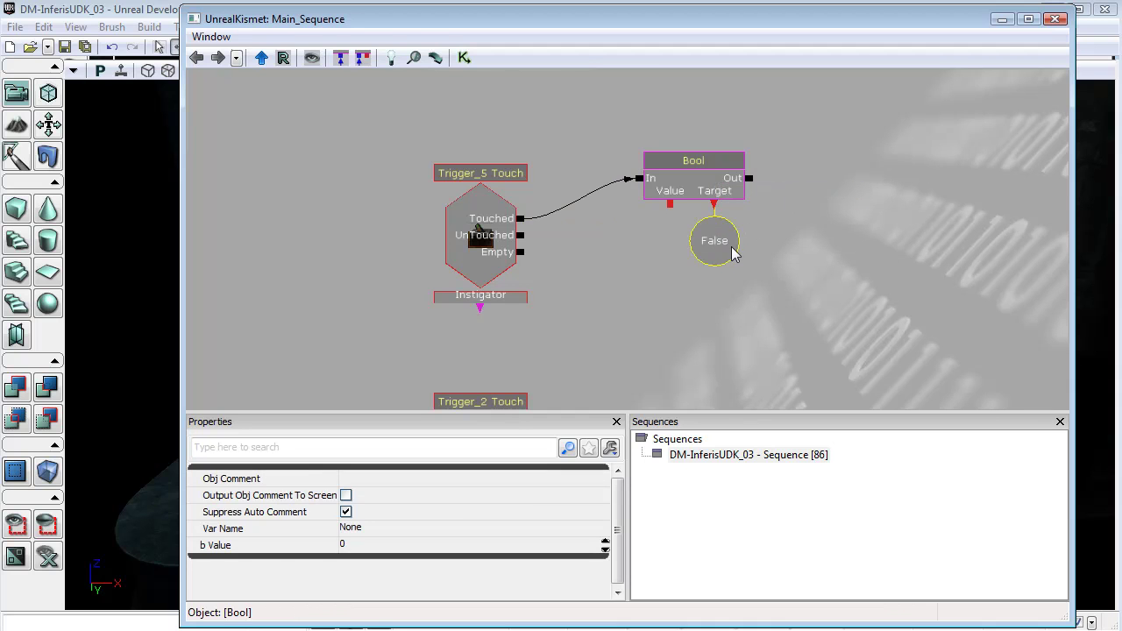
{"action": "left_click_drag", "start_coordinate": [724, 252], "coordinate": [747, 315]}
{"action": "right_click", "coordinate": [669, 207]}
{"action": "left_click", "coordinate": [701, 193]}
{"action": "left_click", "coordinate": [354, 545]}
{"action": "type", "text": "1"}
{"action": "key", "text": "Return"}
Step: Duplicate the Bool action with its variables and connect Trigger_5 Touch's UnTouched output to the copy
{"action": "left_click_drag", "start_coordinate": [888, 286], "coordinate": [879, 230]}
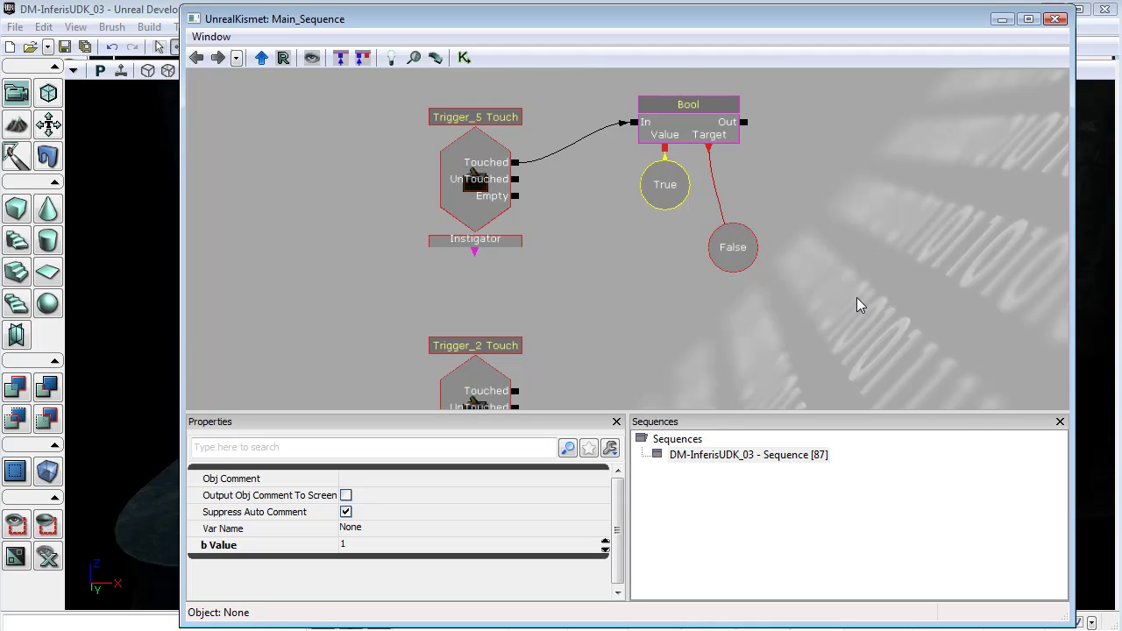
{"action": "left_click_drag", "start_coordinate": [891, 303], "coordinate": [652, 103], "text": "ctrl+alt"}
{"action": "key", "text": "ctrl+w"}
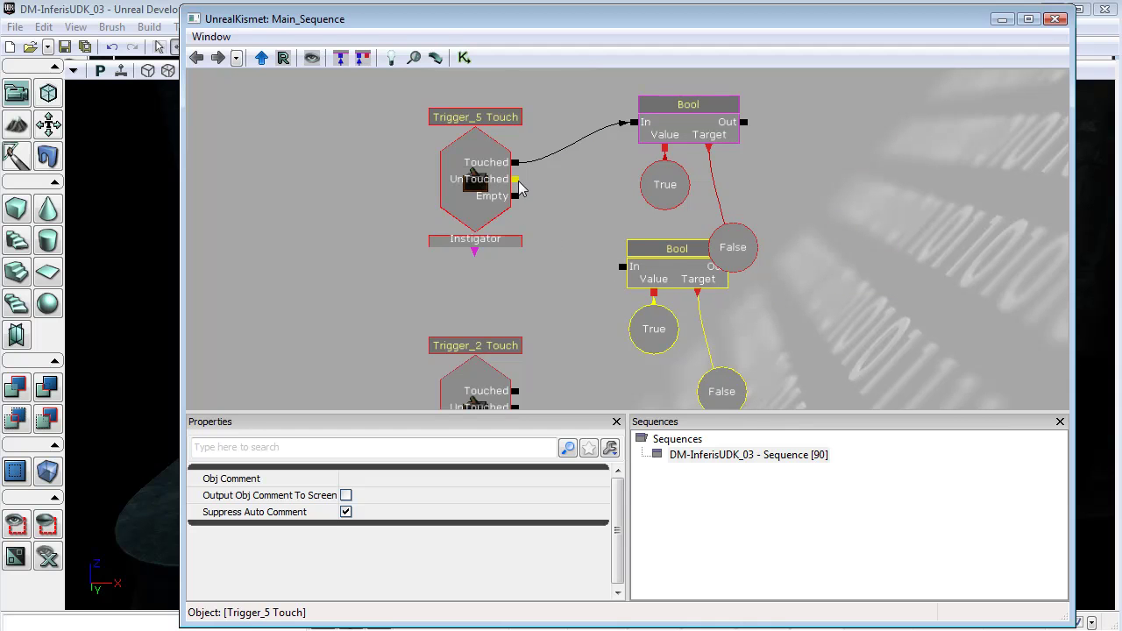
{"action": "left_click_drag", "start_coordinate": [517, 181], "coordinate": [621, 270]}
Step: Delete the copied Bool action's own Target variable and link its Target to the first Bool action's Target variable
{"action": "left_click_drag", "start_coordinate": [881, 251], "coordinate": [873, 214]}
{"action": "left_click", "coordinate": [661, 306]}
{"action": "left_click", "coordinate": [708, 85]}
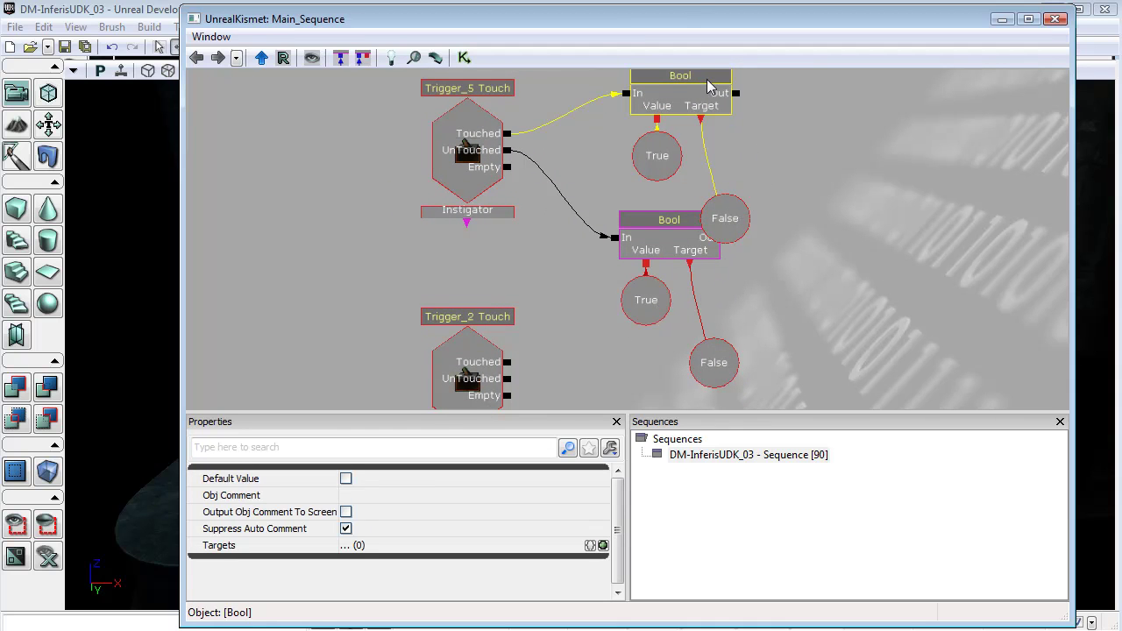
{"action": "left_click", "coordinate": [661, 169], "text": "ctrl"}
{"action": "left_click_drag", "start_coordinate": [692, 93], "coordinate": [812, 125], "text": "ctrl"}
{"action": "left_click", "coordinate": [721, 365]}
{"action": "key", "text": "Delete"}
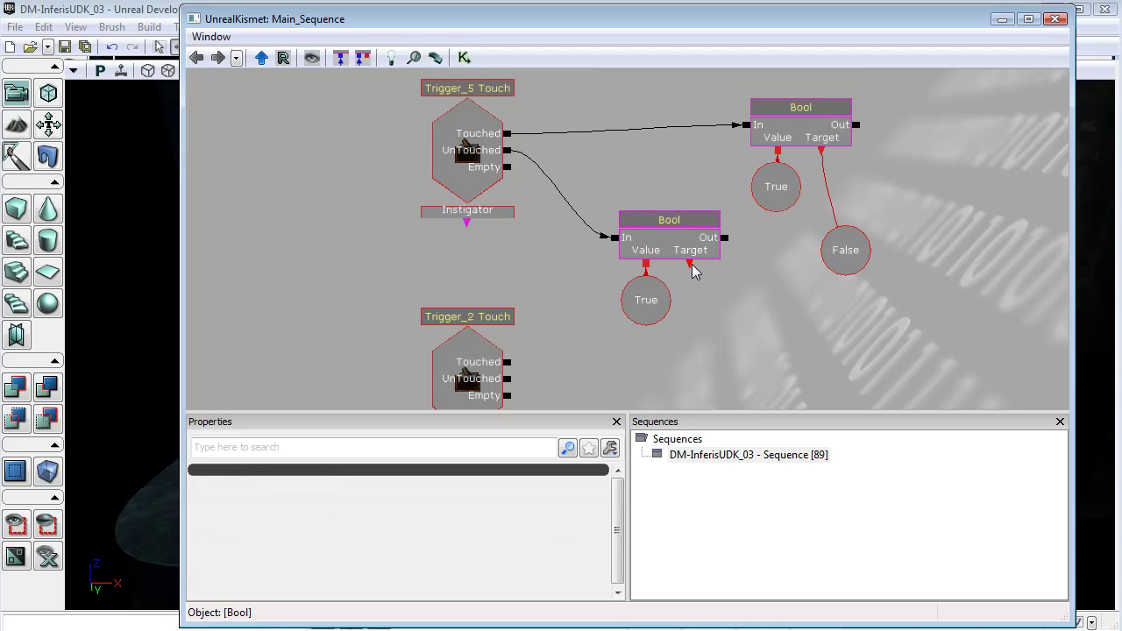
{"action": "left_click_drag", "start_coordinate": [691, 264], "coordinate": [837, 256]}
Step: Set the Value variable of the UnTouched Bool action to 0
{"action": "left_click", "coordinate": [656, 301]}
{"action": "left_click", "coordinate": [393, 549]}
{"action": "type", "text": "0"}
{"action": "left_click", "coordinate": [891, 315]}
Step: Rearrange the Bool actions and variables of the Trigger_5 Touch event into a compact, non-overlapping layout
{"action": "left_click_drag", "start_coordinate": [891, 314], "coordinate": [937, 276]}
{"action": "left_click", "coordinate": [808, 156], "text": "ctrl"}
{"action": "left_click", "coordinate": [806, 228], "text": "ctrl"}
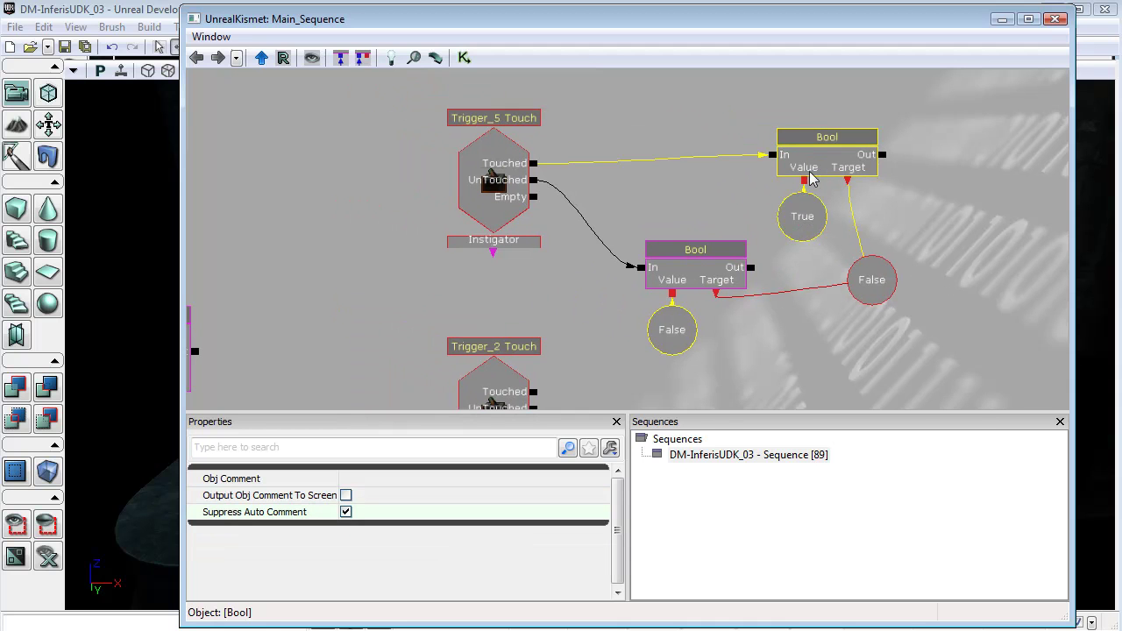
{"action": "left_click_drag", "start_coordinate": [809, 157], "coordinate": [737, 125], "text": "ctrl"}
{"action": "left_click", "coordinate": [665, 325], "text": "ctrl"}
{"action": "left_click", "coordinate": [666, 332]}
{"action": "left_click_drag", "start_coordinate": [666, 332], "coordinate": [704, 363], "text": "ctrl"}
{"action": "left_click", "coordinate": [869, 282]}
{"action": "left_click_drag", "start_coordinate": [870, 282], "coordinate": [827, 337], "text": "ctrl"}
Step: Copy both Bool actions with their variables and place the copies beside the Trigger_2 Touch event
{"action": "left_click_drag", "start_coordinate": [952, 299], "coordinate": [855, 273]}
{"action": "scroll", "coordinate": [940, 235], "scroll_direction": "down", "scroll_amount": 2}
{"action": "scroll", "coordinate": [964, 250], "scroll_direction": "down", "scroll_amount": 2}
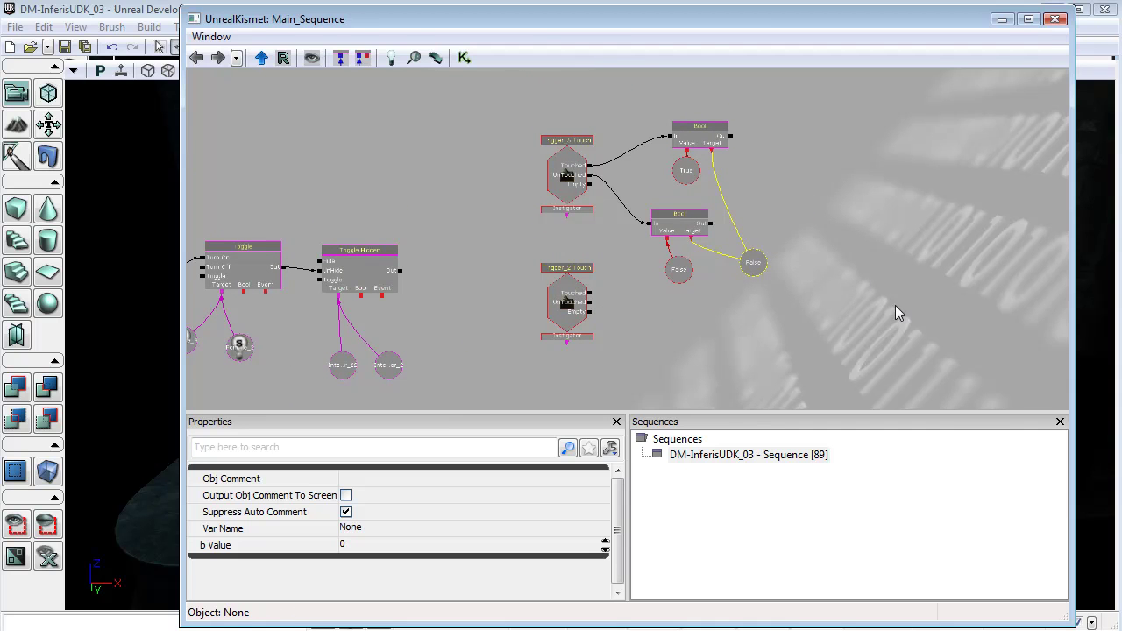
{"action": "left_click_drag", "start_coordinate": [895, 305], "coordinate": [643, 107], "text": "ctrl+alt"}
{"action": "key", "text": "ctrl+c"}
{"action": "key", "text": "ctrl+v"}
{"action": "left_click_drag", "start_coordinate": [808, 324], "coordinate": [834, 220]}
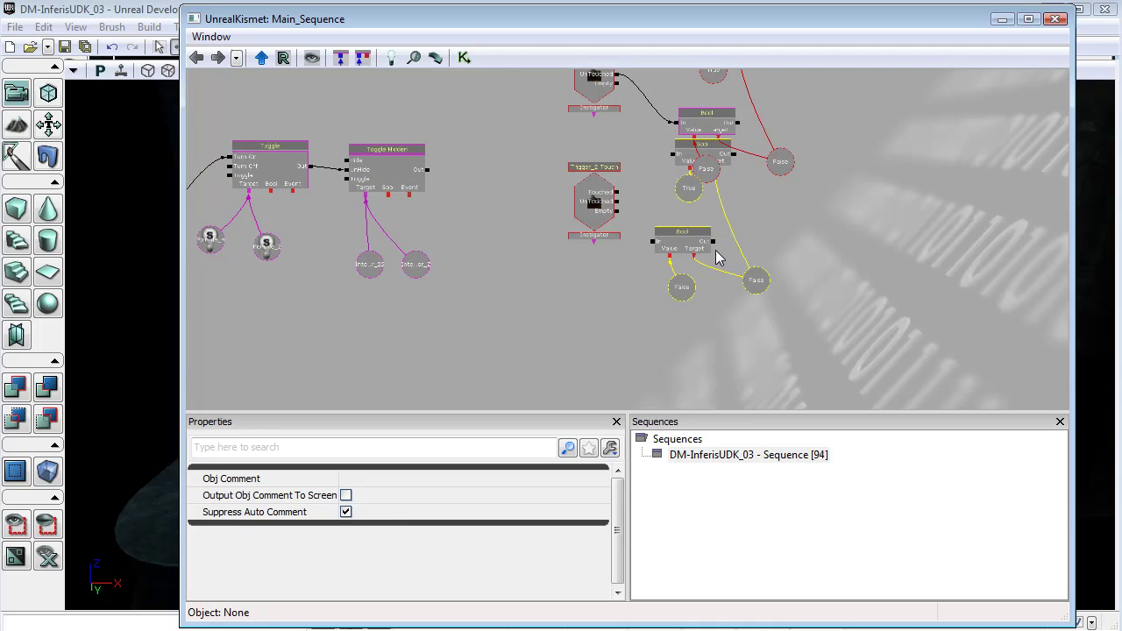
{"action": "left_click_drag", "start_coordinate": [678, 235], "coordinate": [712, 303]}
Step: Connect Trigger_2 Touch's Touched output to the copied True Bool action and its UnTouched output to the False one
{"action": "left_click", "coordinate": [602, 227]}
{"action": "left_click_drag", "start_coordinate": [593, 201], "coordinate": [710, 220]}
{"action": "left_click_drag", "start_coordinate": [632, 260], "coordinate": [686, 309]}
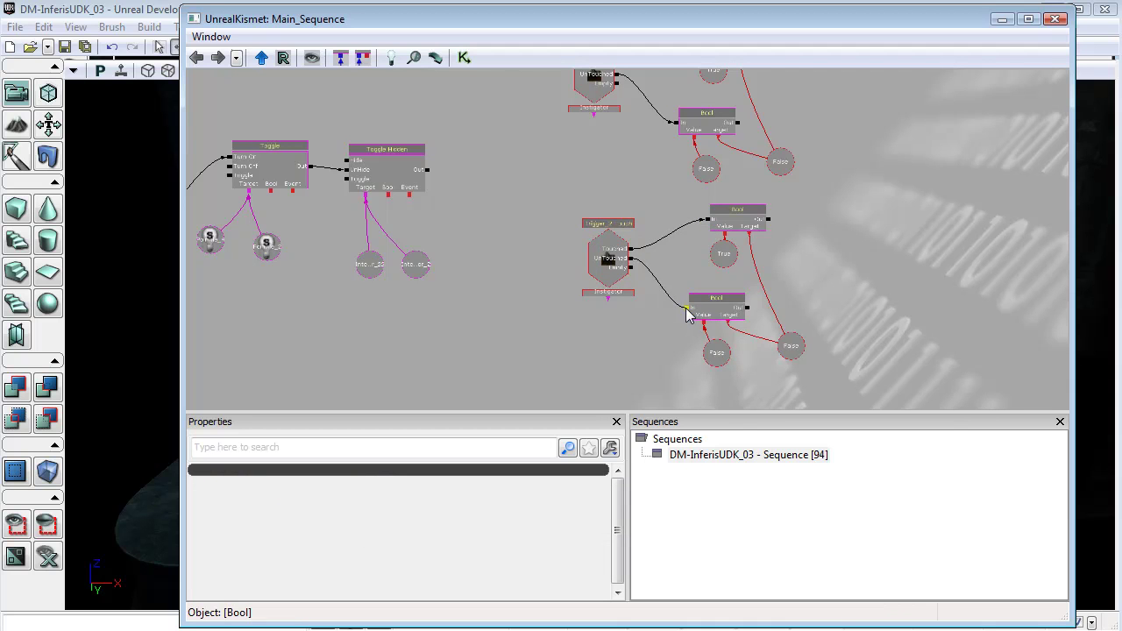
Step: Add a Compare Bool condition beside the Trigger_5 Touch event's Bool actions
{"action": "left_click_drag", "start_coordinate": [868, 236], "coordinate": [678, 260]}
{"action": "mouse_move", "coordinate": [648, 185]}
{"action": "left_mouse_down"}
{"action": "mouse_move", "coordinate": [686, 166]}
{"action": "mouse_move", "coordinate": [660, 174]}
{"action": "left_mouse_up"}
{"action": "left_click_drag", "start_coordinate": [666, 207], "coordinate": [557, 208]}
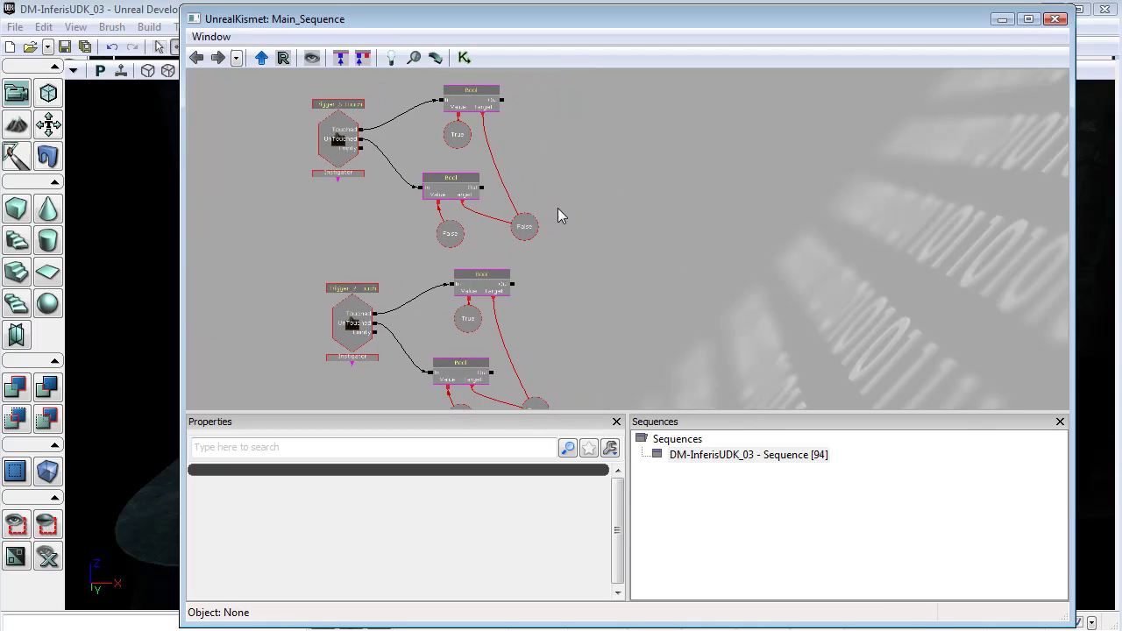
{"action": "left_click_drag", "start_coordinate": [679, 309], "coordinate": [646, 267]}
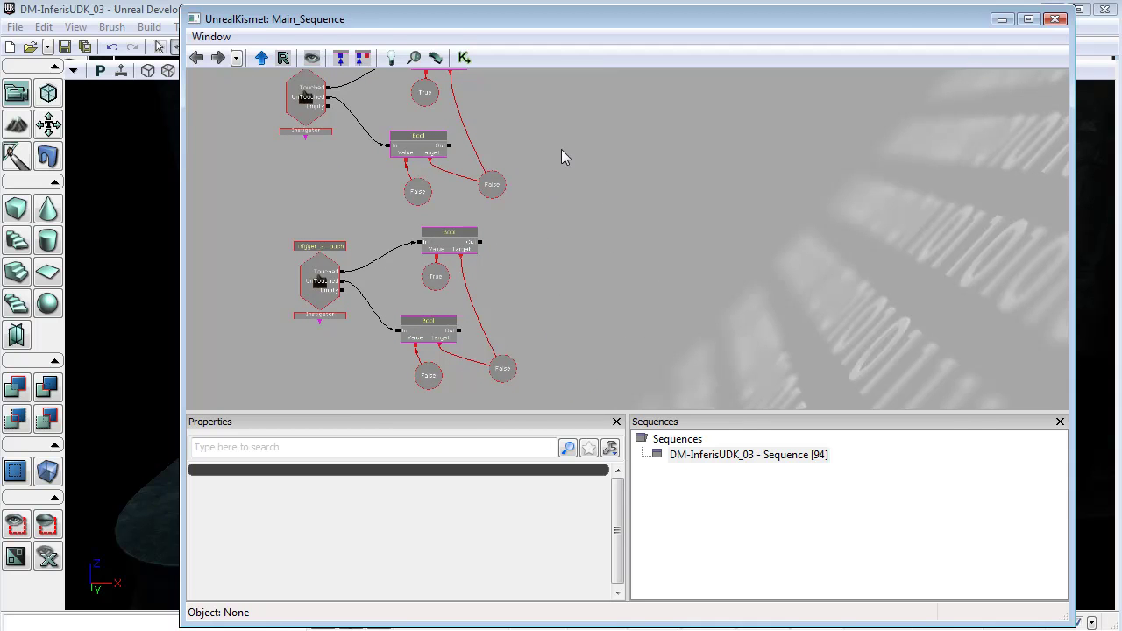
{"action": "left_click_drag", "start_coordinate": [561, 155], "coordinate": [568, 192]}
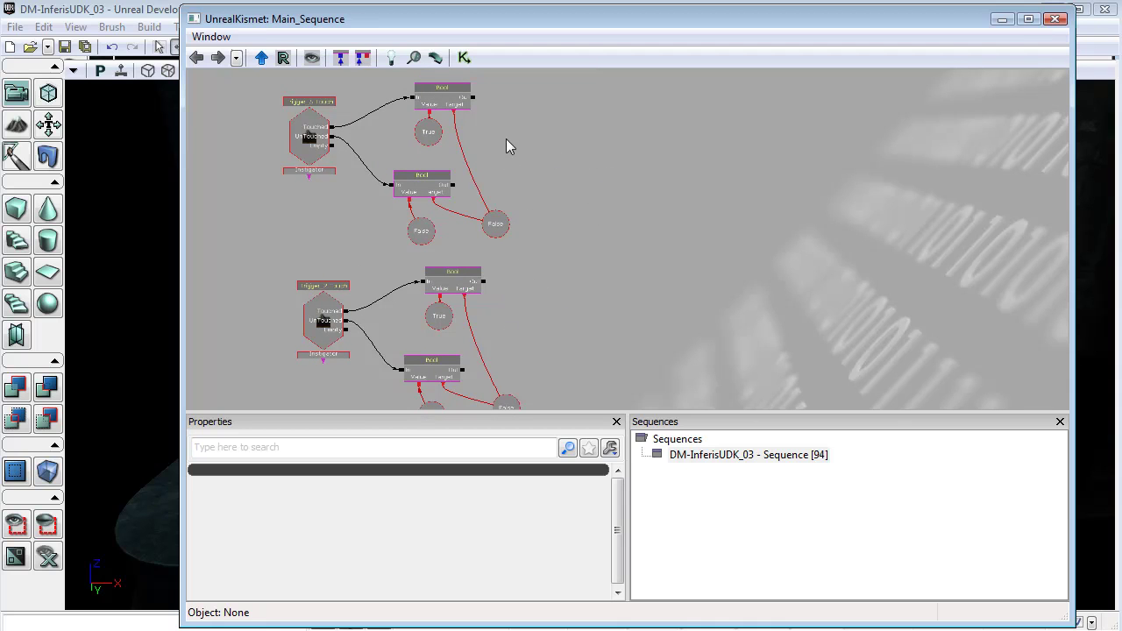
{"action": "right_click", "coordinate": [538, 123]}
{"action": "mouse_move", "coordinate": [626, 151]}
{"action": "mouse_move", "coordinate": [853, 155]}
{"action": "left_click", "coordinate": [983, 149]}
Step: Connect the Out of Trigger_5's Touched Bool action to Compare Bool, and link its Bool to their shared Target variable
{"action": "scroll", "coordinate": [637, 141], "scroll_direction": "up", "scroll_amount": 5}
{"action": "left_click_drag", "start_coordinate": [514, 91], "coordinate": [602, 164]}
{"action": "left_click", "coordinate": [609, 166]}
{"action": "left_click_drag", "start_coordinate": [648, 194], "coordinate": [588, 270]}
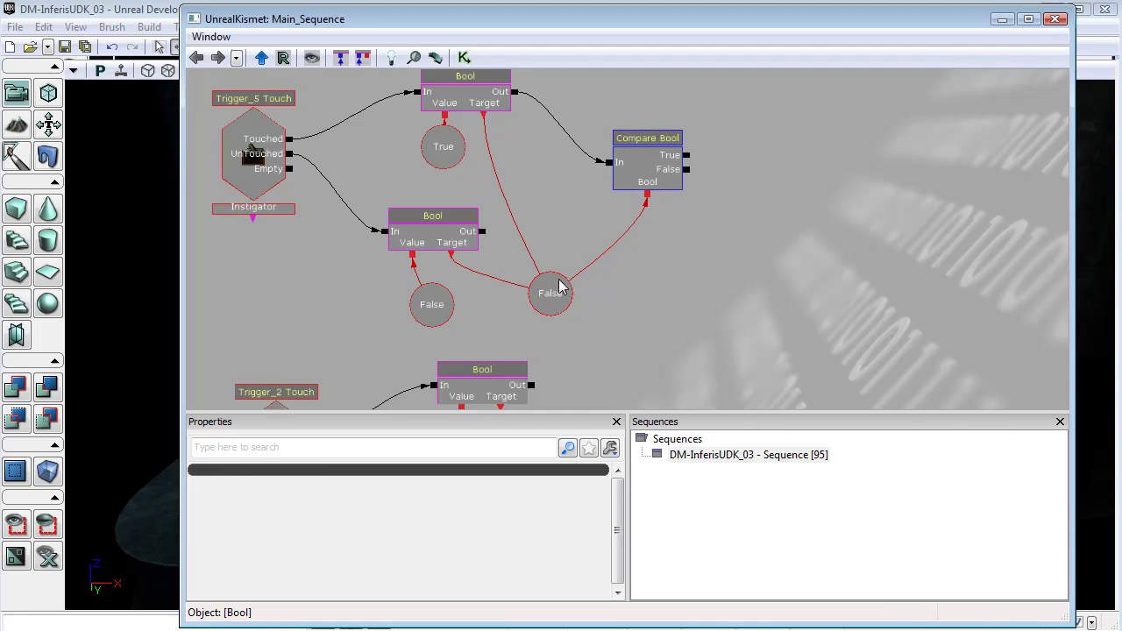
Step: Duplicate the Compare Bool condition and break the copy's link to the Trigger_5 variable
{"action": "left_click", "coordinate": [642, 166]}
{"action": "left_click", "coordinate": [669, 211]}
{"action": "left_click_drag", "start_coordinate": [743, 255], "coordinate": [766, 190]}
{"action": "left_click", "coordinate": [662, 91]}
{"action": "key", "text": "ctrl+v"}
{"action": "left_click", "coordinate": [648, 274]}
{"action": "left_click", "coordinate": [661, 305], "text": "alt"}
Step: Space out the two Compare Bool conditions, with the copy farther along the chain, and reposition Trigger_5's shared Target variable
{"action": "left_click_drag", "start_coordinate": [662, 280], "coordinate": [549, 162]}
{"action": "scroll", "coordinate": [645, 166], "scroll_direction": "down", "scroll_amount": 1}
{"action": "scroll", "coordinate": [645, 163], "scroll_direction": "down", "scroll_amount": 1}
{"action": "left_click_drag", "start_coordinate": [653, 129], "coordinate": [616, 217]}
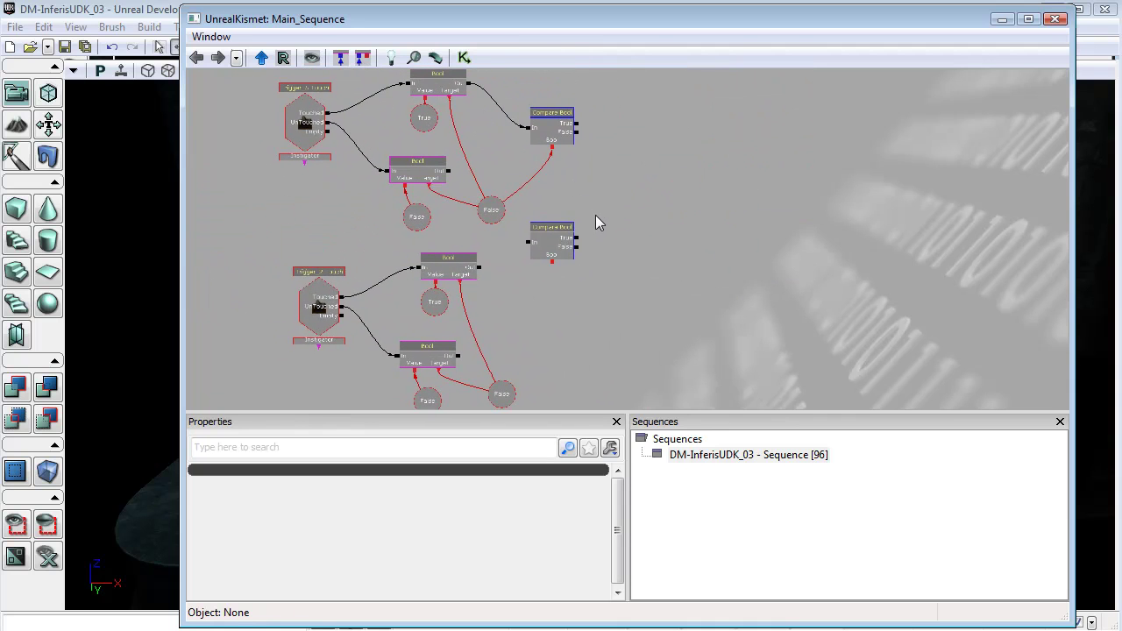
{"action": "left_click", "coordinate": [568, 243]}
{"action": "left_click_drag", "start_coordinate": [561, 244], "coordinate": [742, 284], "text": "ctrl"}
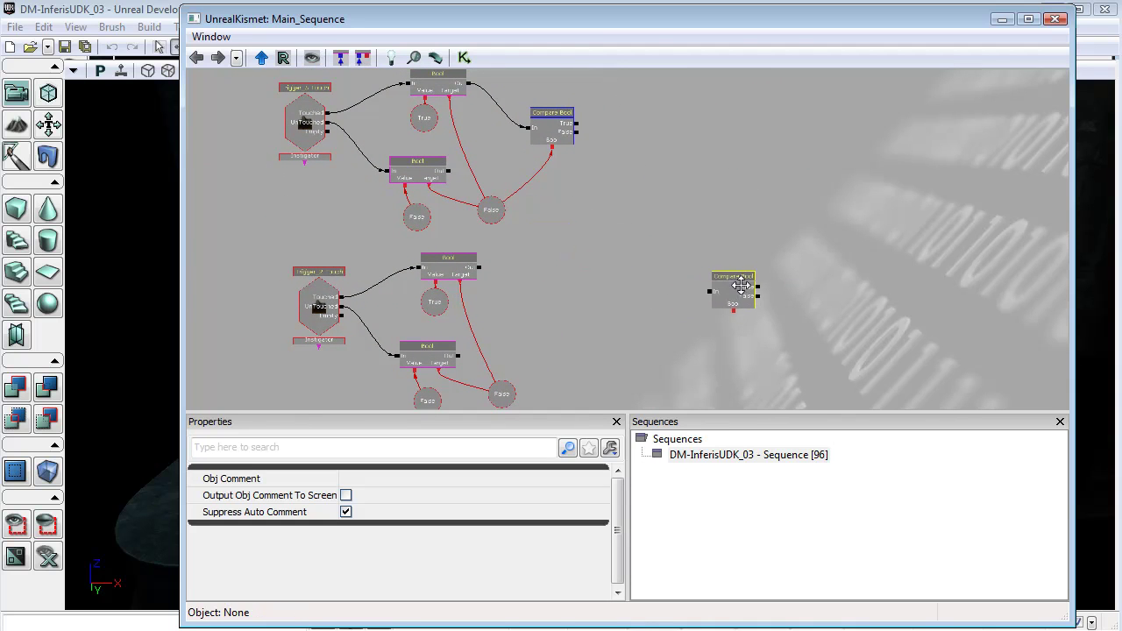
{"action": "left_click", "coordinate": [558, 125]}
{"action": "left_click_drag", "start_coordinate": [567, 129], "coordinate": [628, 216], "text": "ctrl"}
{"action": "left_click", "coordinate": [494, 214]}
{"action": "left_click_drag", "start_coordinate": [496, 215], "coordinate": [462, 272], "text": "ctrl"}
Step: Connect the Out of Trigger_2's Touched Bool action to the In of the first Compare Bool
{"action": "left_click", "coordinate": [511, 273]}
{"action": "left_click_drag", "start_coordinate": [586, 243], "coordinate": [596, 226]}
{"action": "key", "text": "ctrl+z"}
{"action": "left_click_drag", "start_coordinate": [593, 228], "coordinate": [480, 269]}
{"action": "left_click", "coordinate": [520, 237]}
Step: Connect the first Compare Bool's True output to the second, and link the second's Bool to Trigger_2's shared Target variable
{"action": "left_click_drag", "start_coordinate": [521, 237], "coordinate": [502, 219]}
{"action": "left_click_drag", "start_coordinate": [642, 219], "coordinate": [708, 293]}
{"action": "left_click_drag", "start_coordinate": [731, 308], "coordinate": [631, 308]}
{"action": "left_click", "coordinate": [527, 322]}
Step: Add a Log action and connect the second Compare Bool's True output to its In
{"action": "left_click_drag", "start_coordinate": [878, 211], "coordinate": [697, 254]}
{"action": "right_click", "coordinate": [745, 197]}
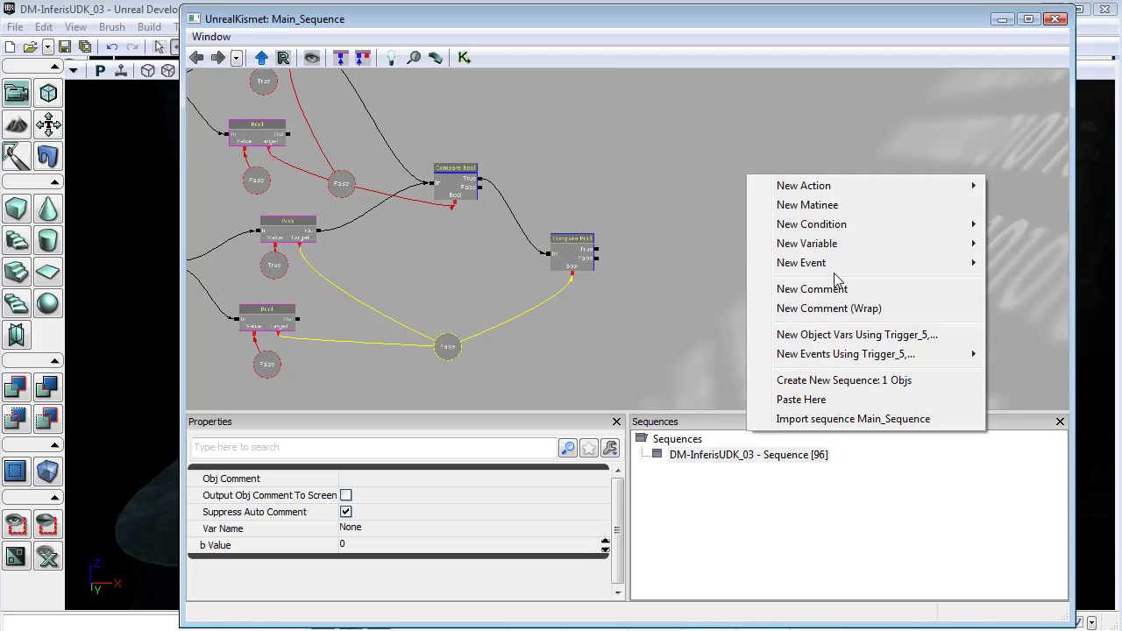
{"action": "mouse_move", "coordinate": [835, 268]}
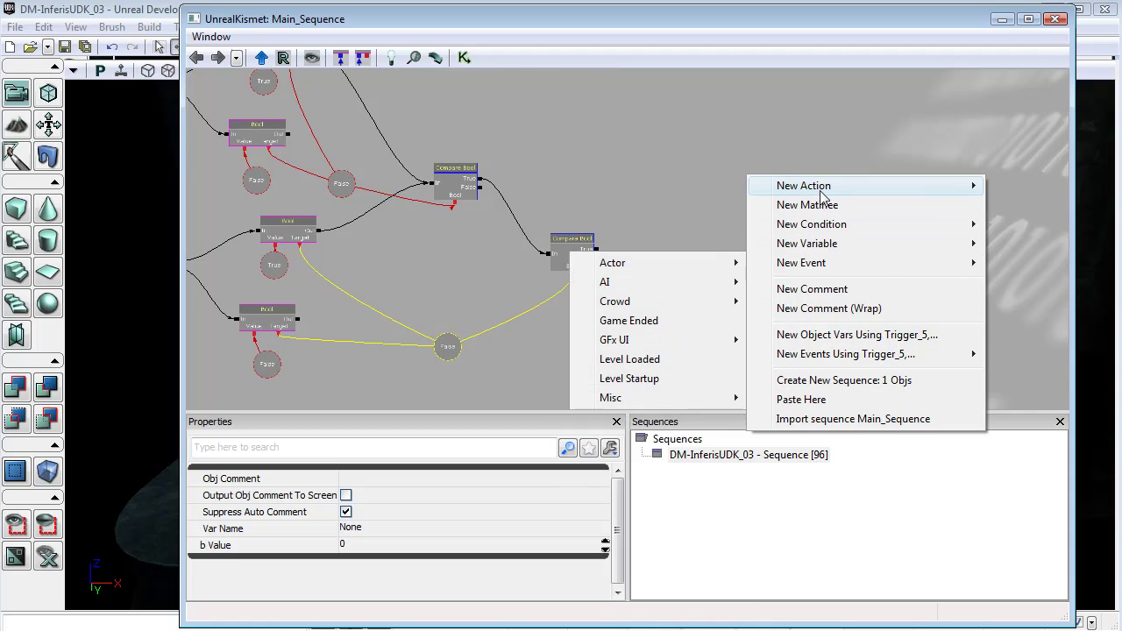
{"action": "mouse_move", "coordinate": [824, 187]}
{"action": "mouse_move", "coordinate": [645, 411]}
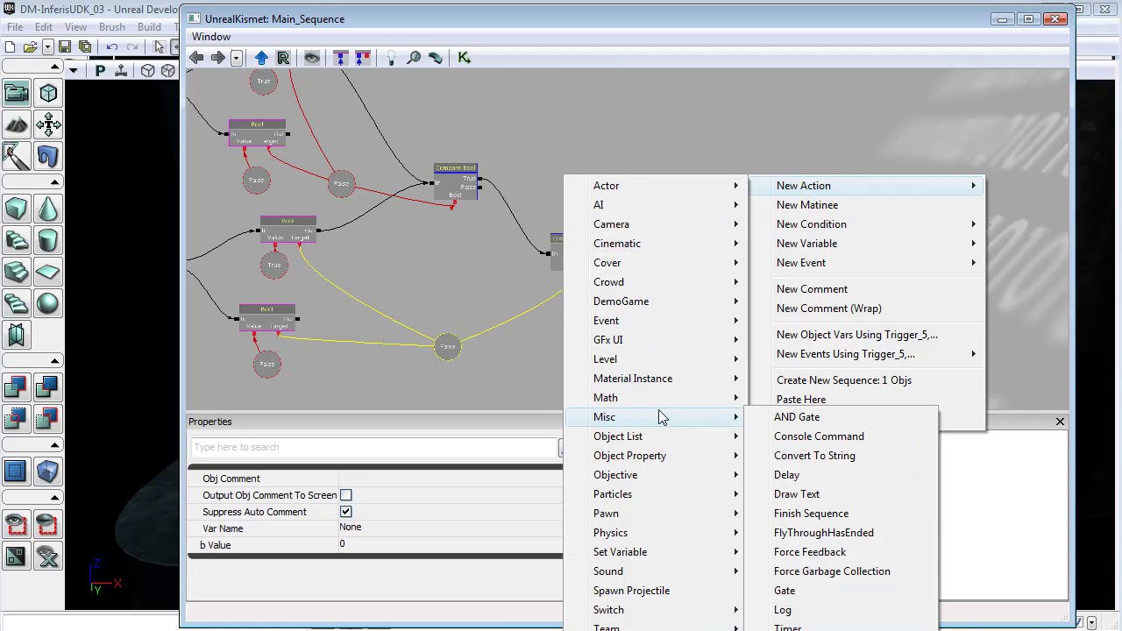
{"action": "left_click", "coordinate": [782, 604]}
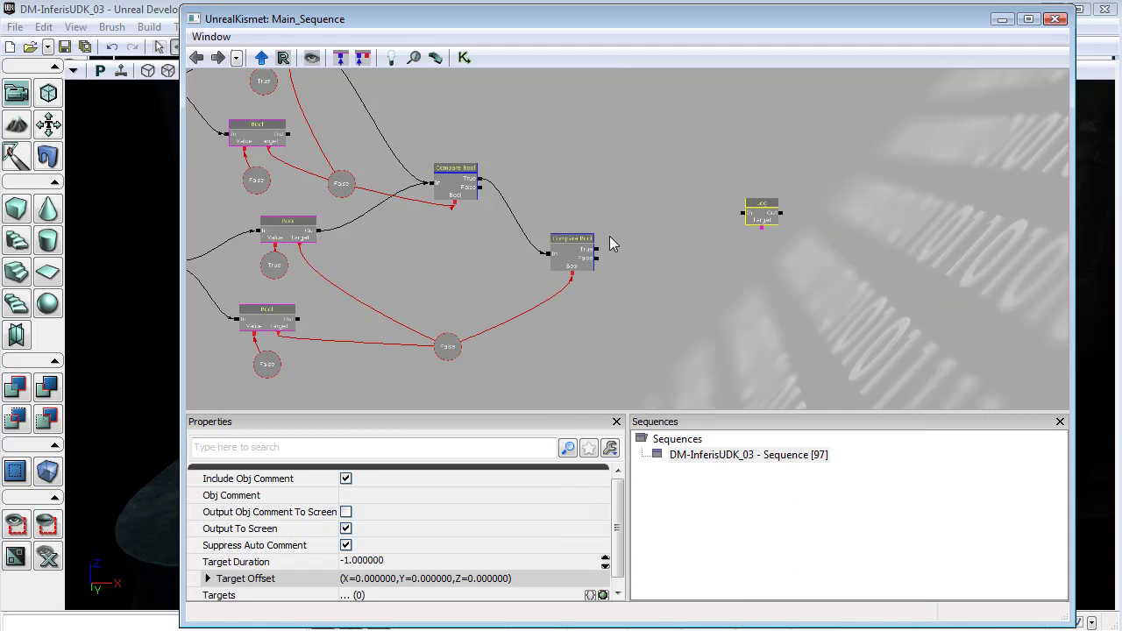
{"action": "left_click_drag", "start_coordinate": [597, 249], "coordinate": [738, 224]}
{"action": "left_click", "coordinate": [764, 216]}
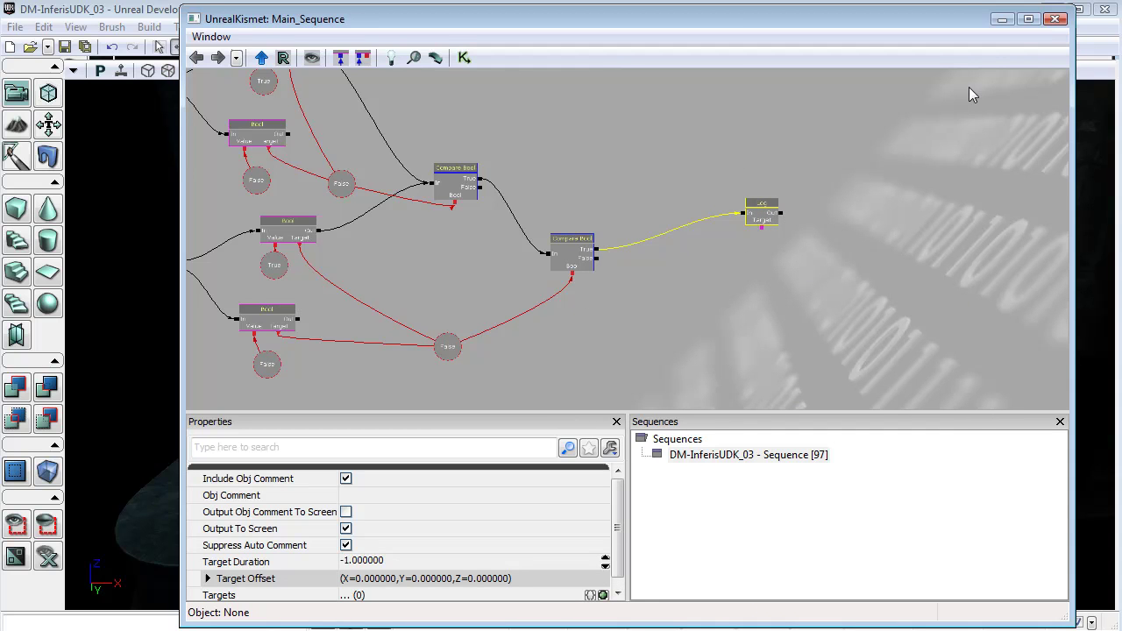